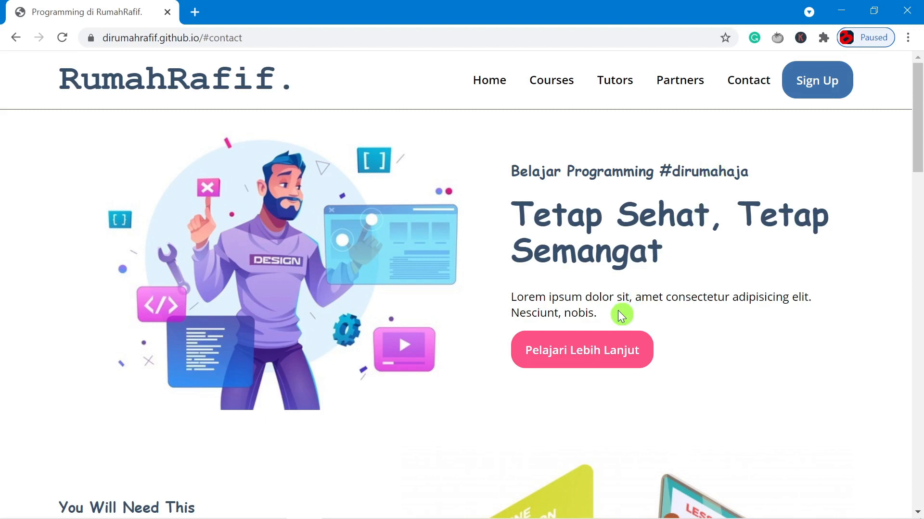
Step: Look through the RumahRafif landing page from the hero section past Online Courses, Tutors and Partners to the footer
left_click_drag(600, 315, 515, 304)
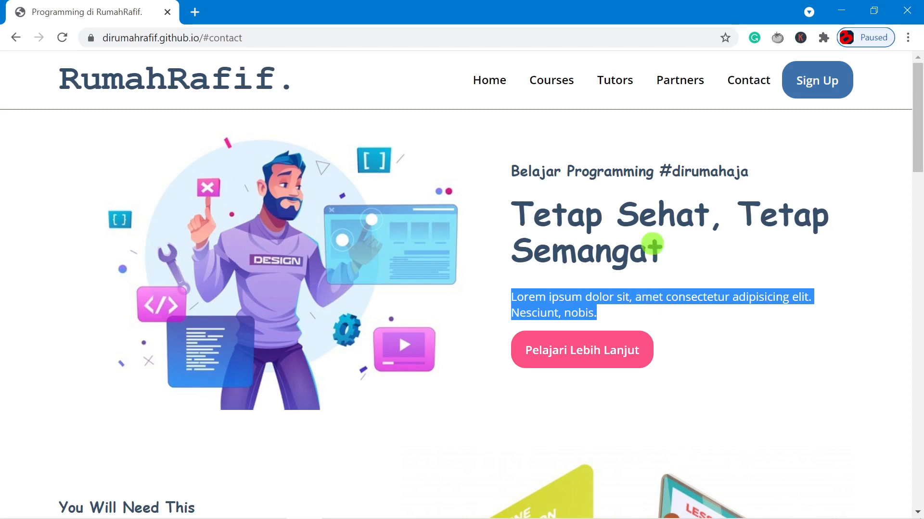
scroll(651, 244, "down", 2)
scroll(648, 239, "down", 3)
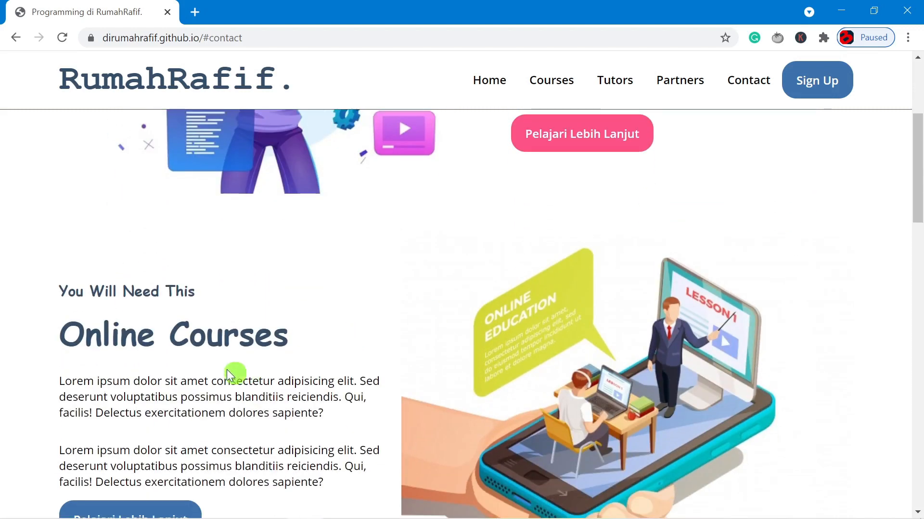
scroll(206, 378, "down", 2)
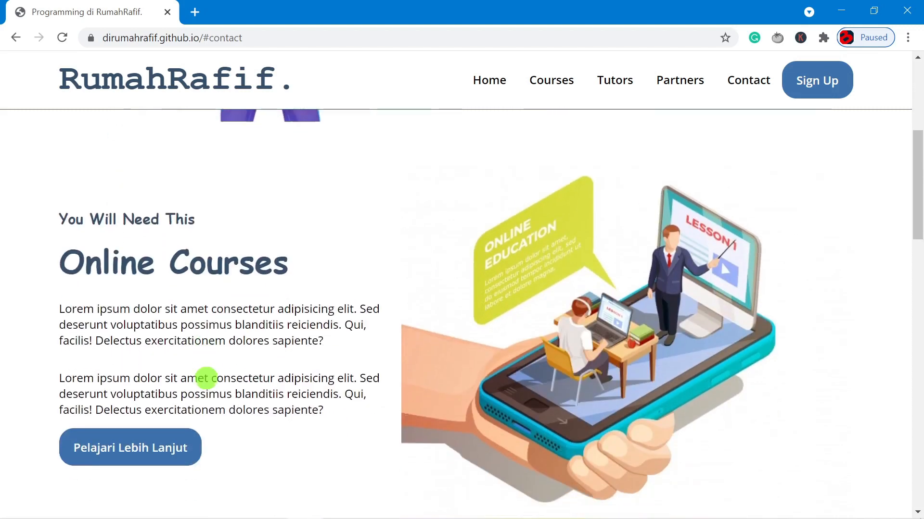
scroll(207, 378, "down", 6)
scroll(207, 378, "down", 3)
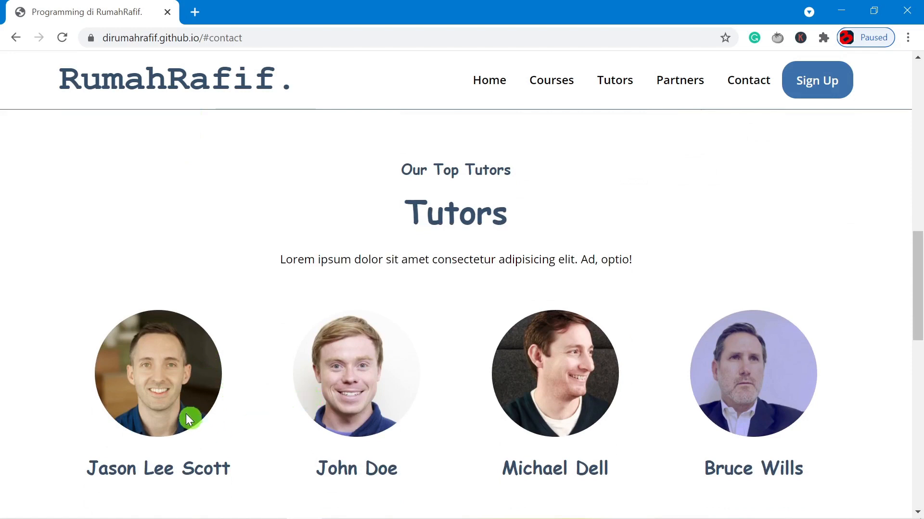
scroll(502, 391, "down", 6)
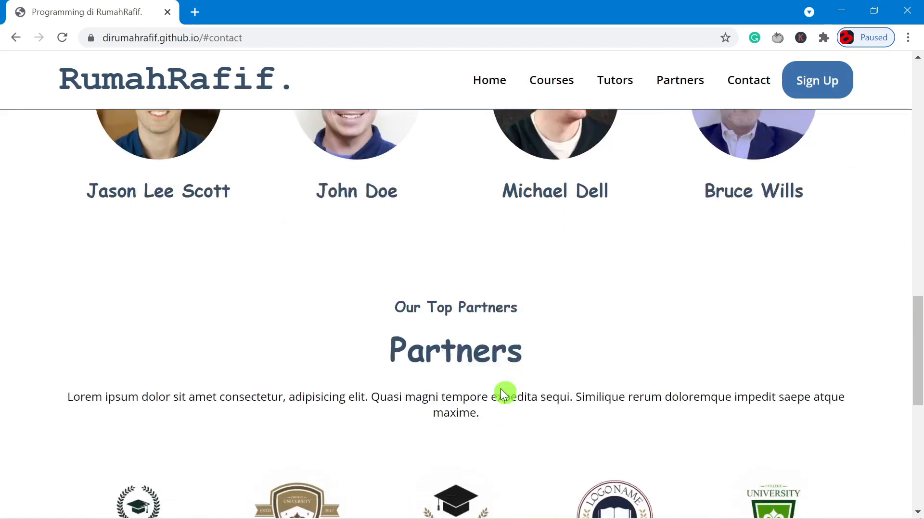
scroll(485, 363, "down", 3)
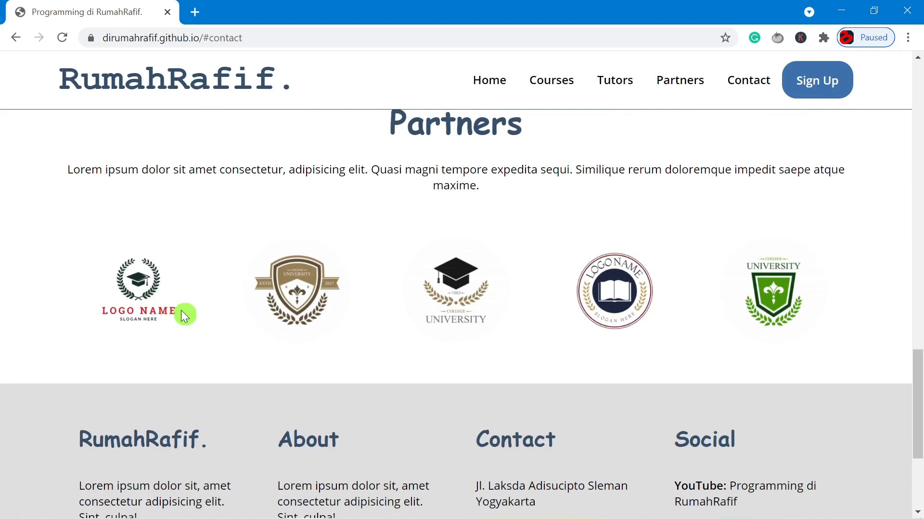
scroll(432, 248, "down", 3)
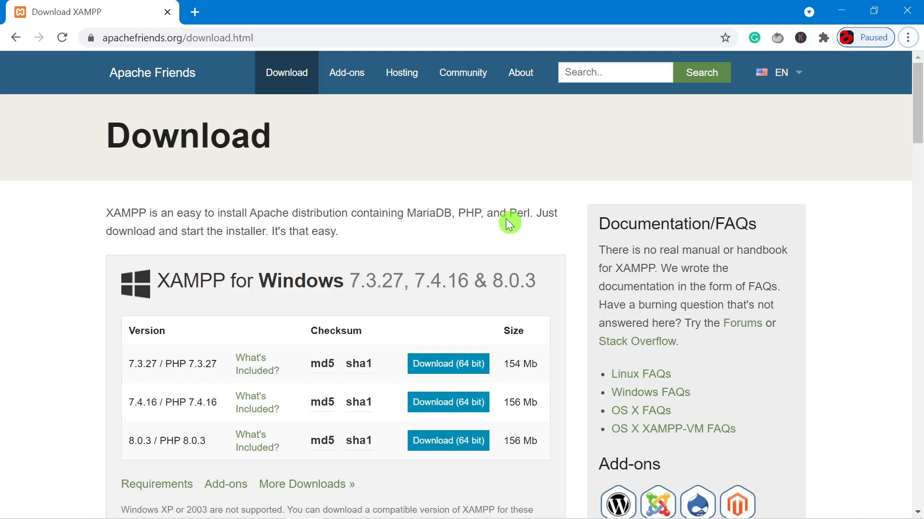
Step: Download the 64-bit XAMPP for Windows version 7.3.27 and launch the downloaded installer
scroll(509, 223, "down", 1)
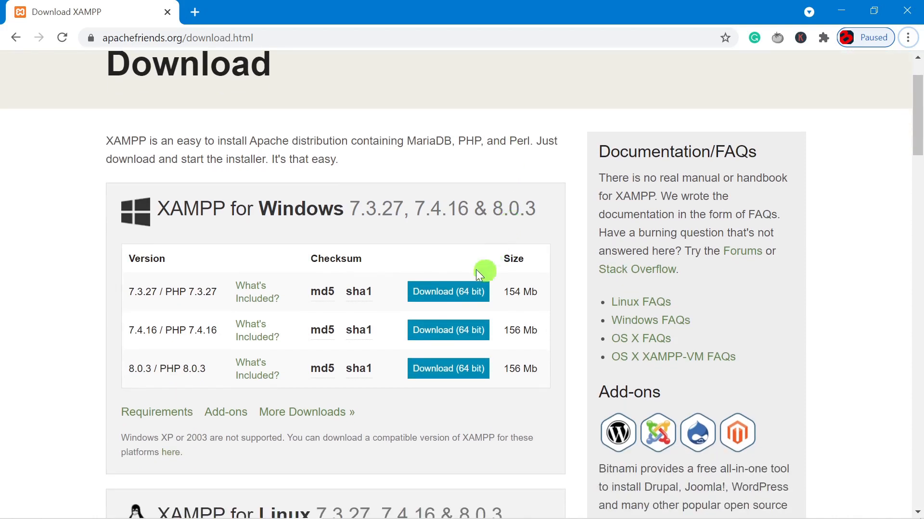
left_click(457, 299)
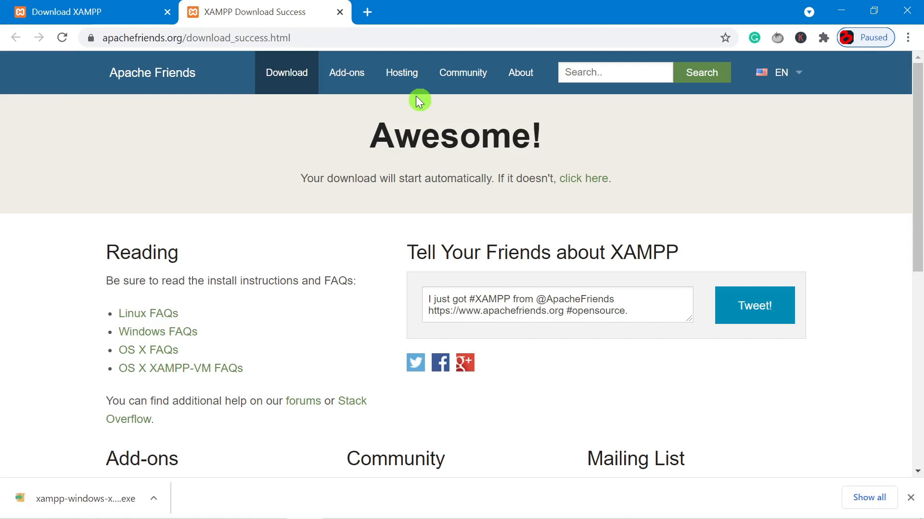
left_click(63, 506)
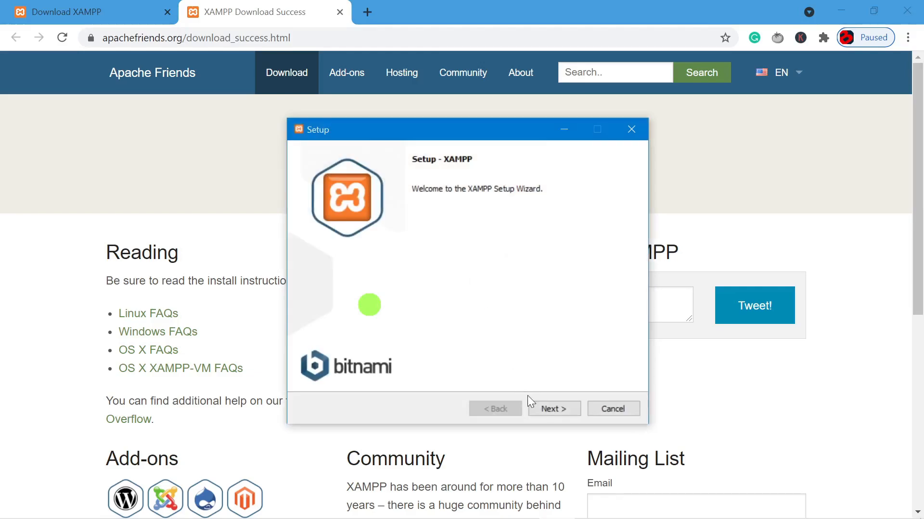
Step: Keep all XAMPP components selected in the setup wizard and proceed past the installation folder choice
left_click(553, 408)
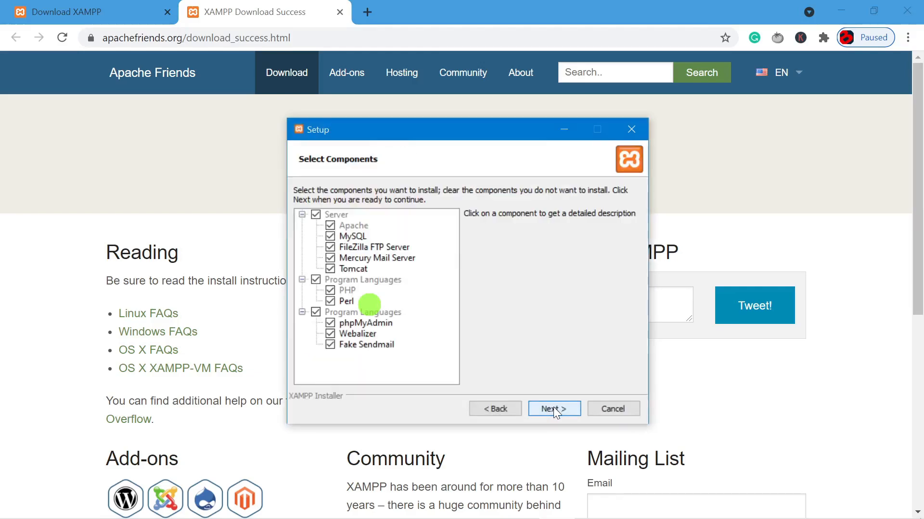
left_click(554, 409)
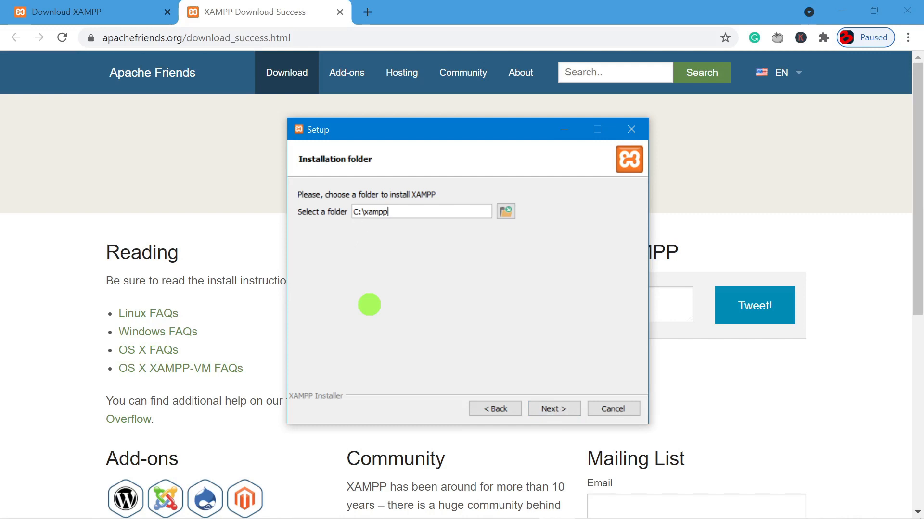
key("shift+Right")
left_click(556, 408)
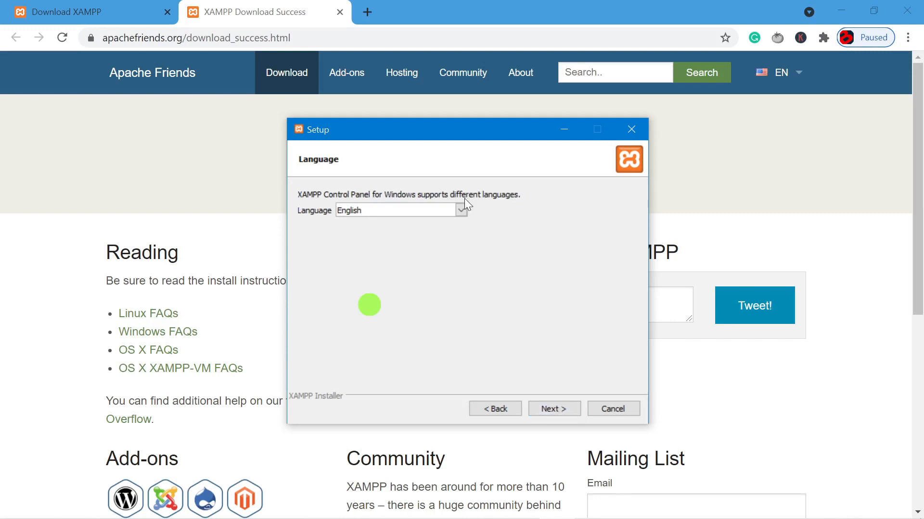
Step: Set the XAMPP Control Panel language to English and complete the installation with the Control Panel set to start
left_click(462, 212)
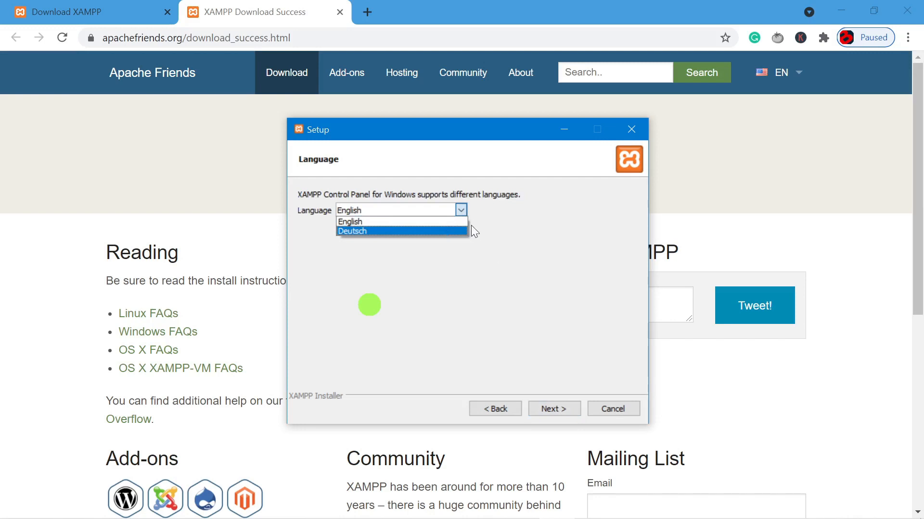
left_click(460, 224)
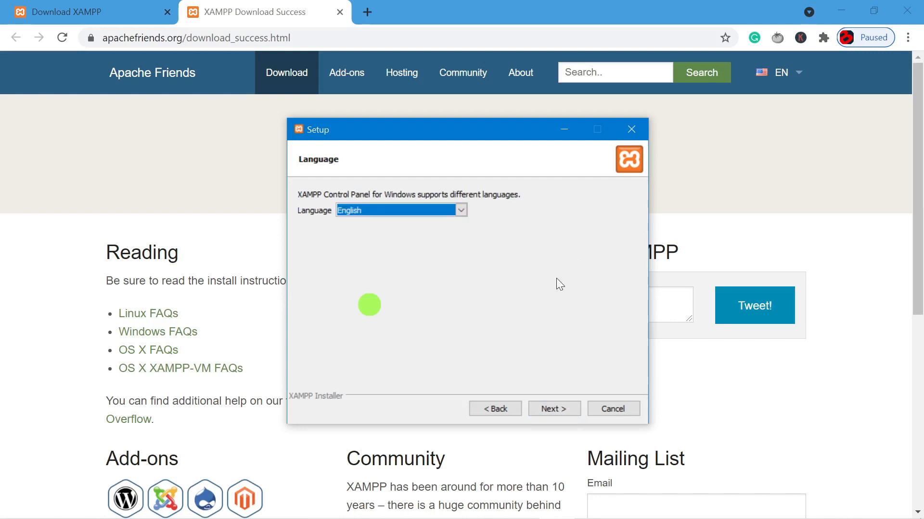
left_click(560, 409)
left_click(561, 409)
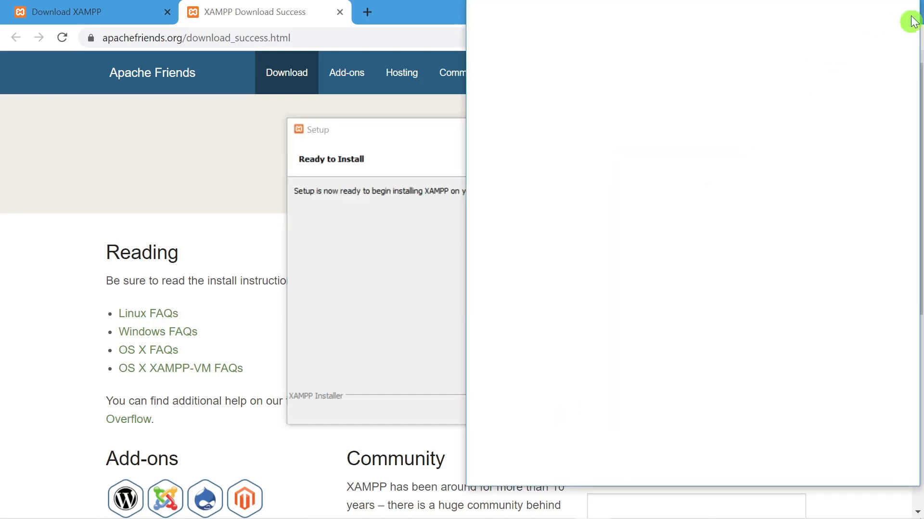
left_click(903, 10)
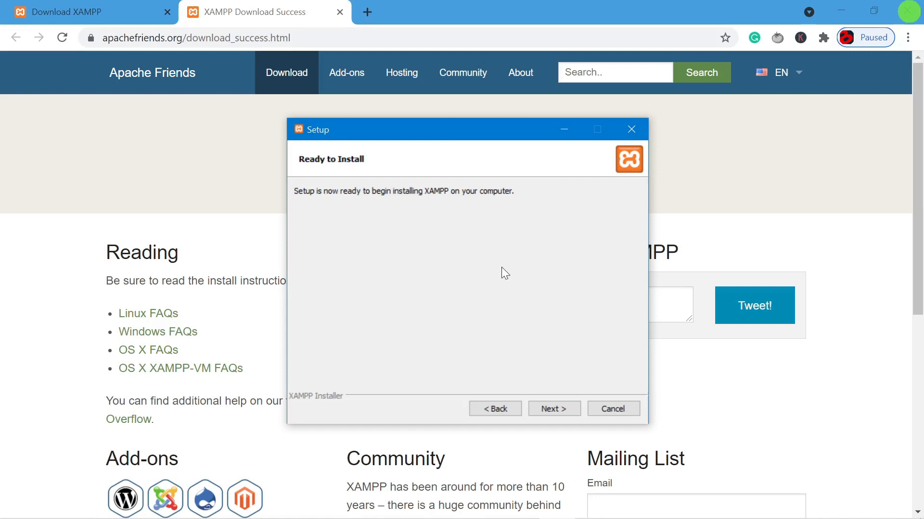
left_click(556, 409)
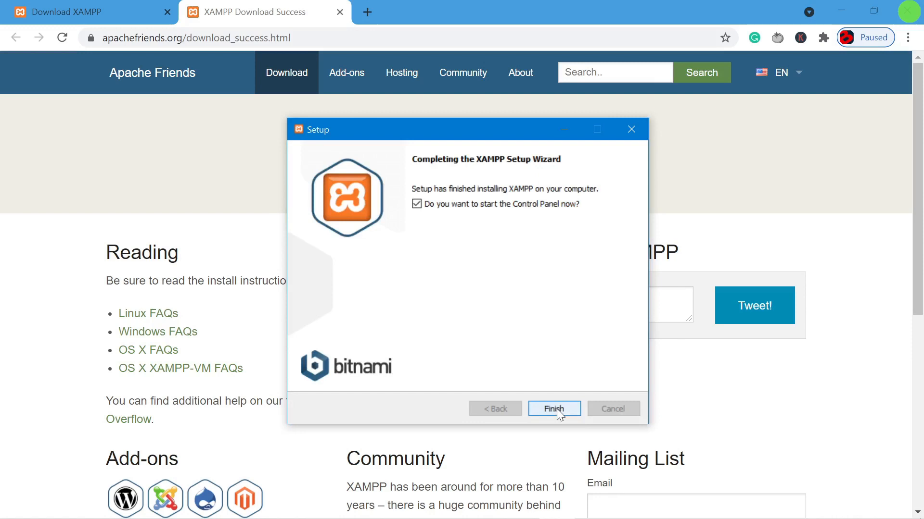
left_click(556, 409)
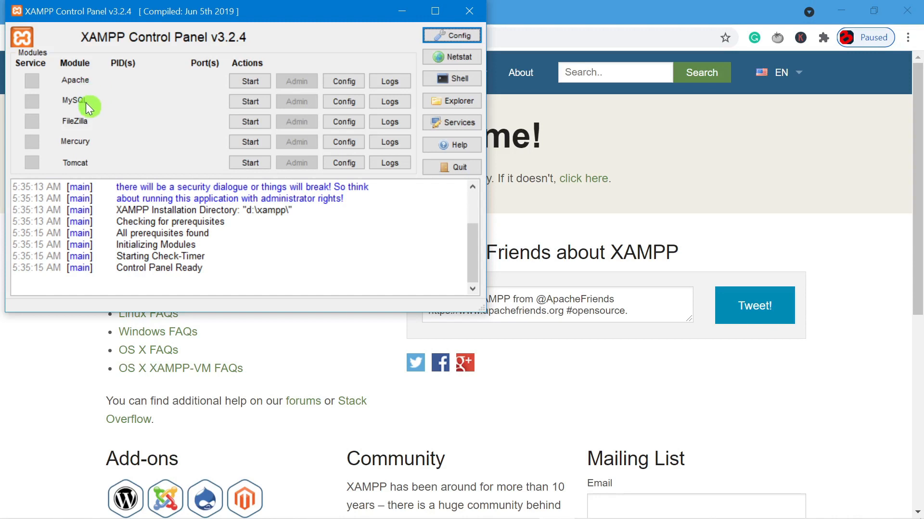
Step: Start the Apache and MySQL modules in the XAMPP Control Panel
left_click(249, 85)
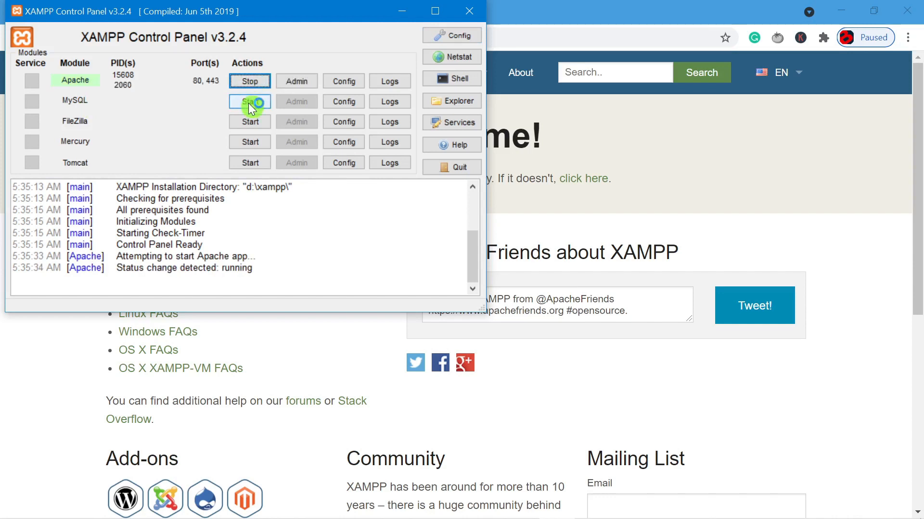
left_click(248, 103)
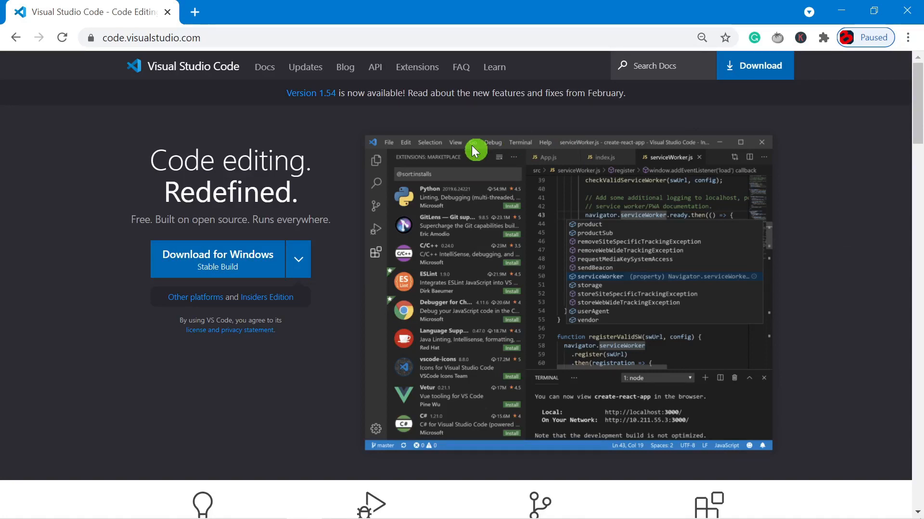
Step: Download the stable Visual Studio Code build for Windows and accept the license agreement in its installer
left_click(241, 265)
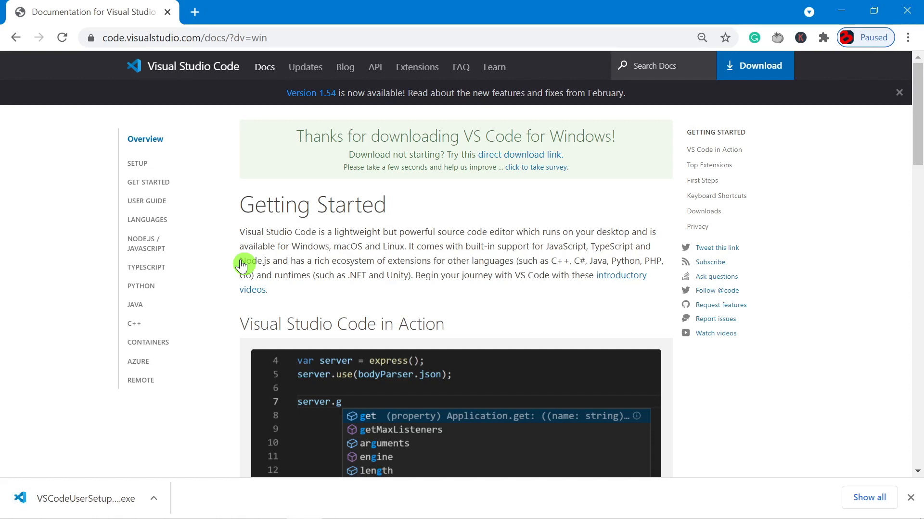
left_click(100, 513)
left_click(311, 360)
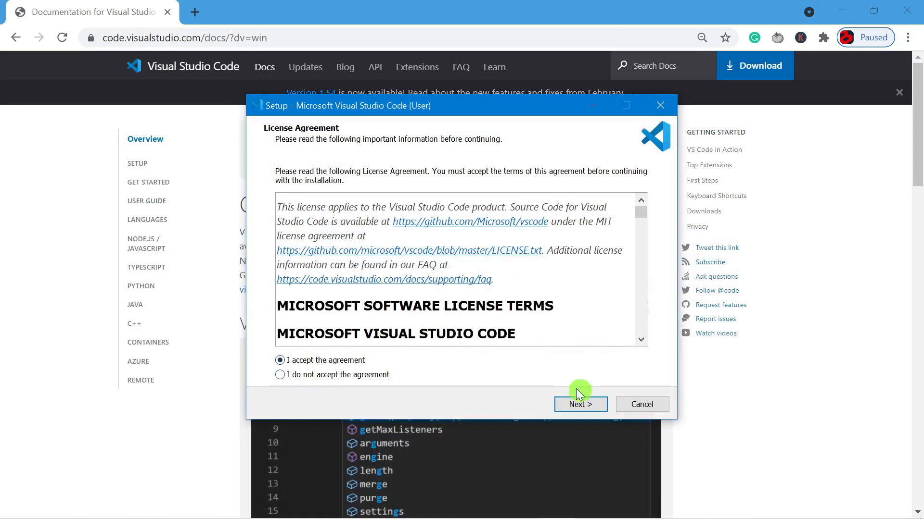
left_click(584, 405)
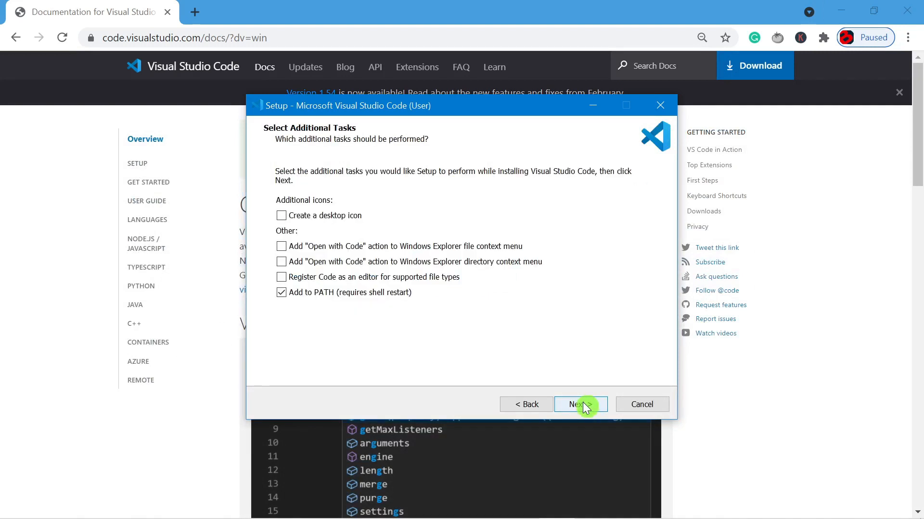
Step: Install Visual Studio Code with only the Add to PATH task and launch it on finishing setup
left_click(585, 407)
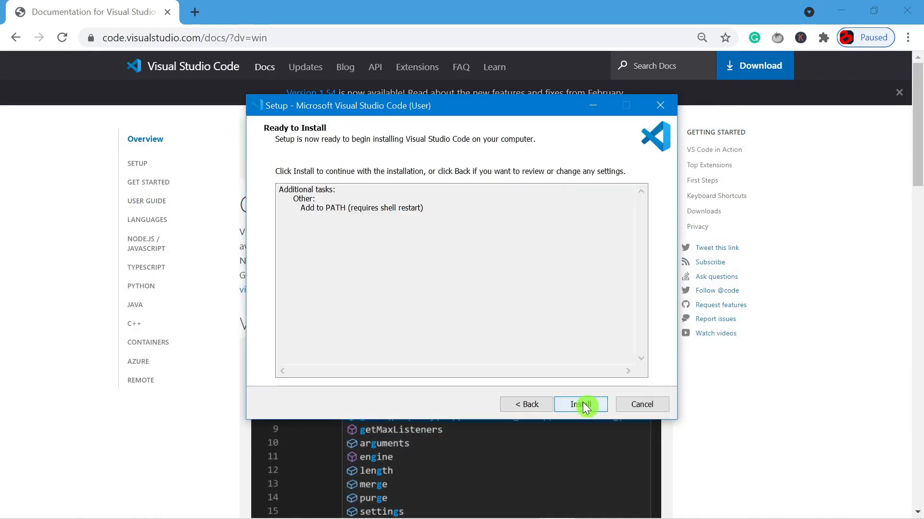
left_click(584, 406)
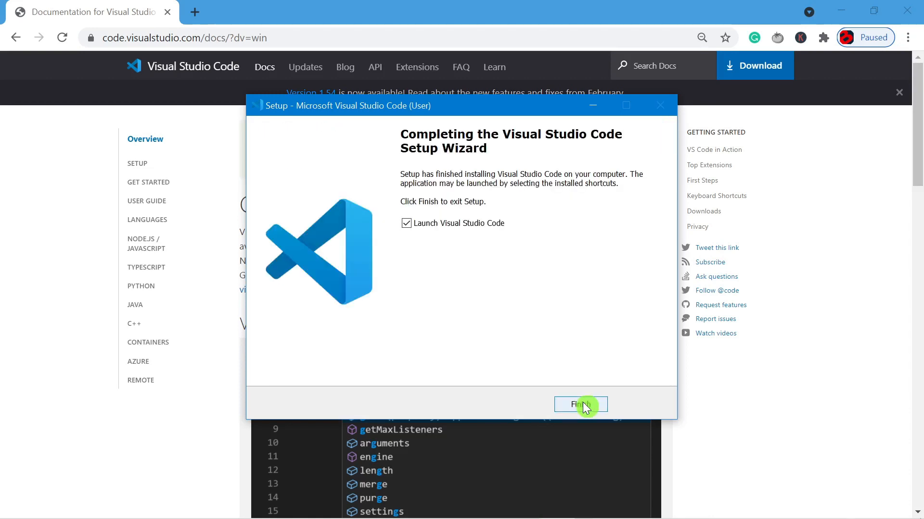
left_click(584, 405)
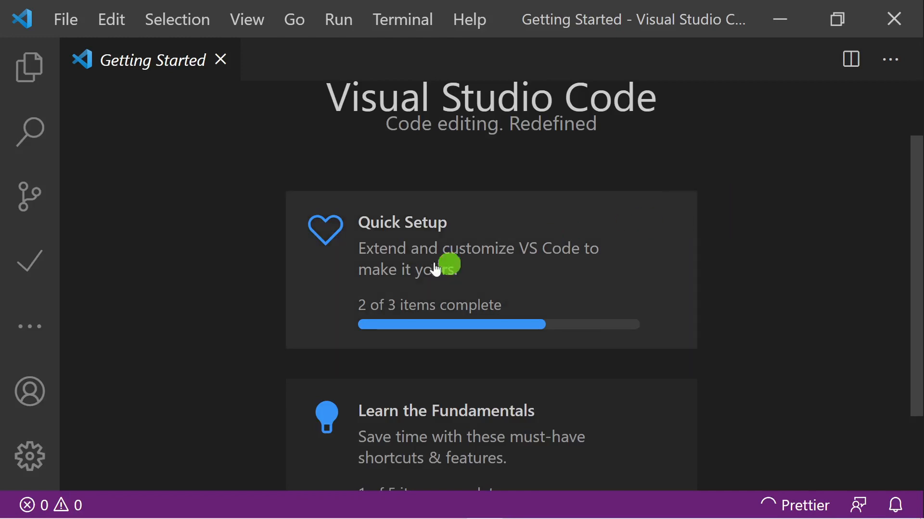
Step: Find the Code Runner extension in the marketplace and install it, then hide the extensions list
left_click(38, 327)
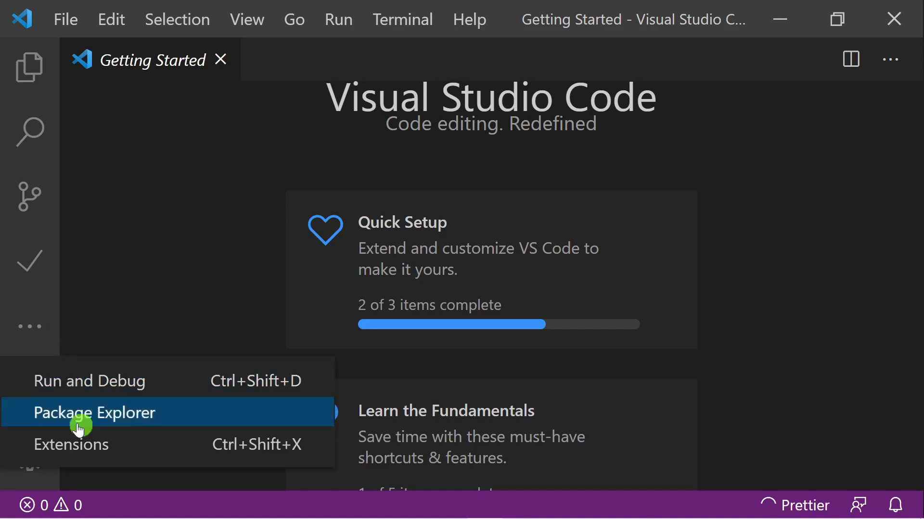
left_click(81, 447)
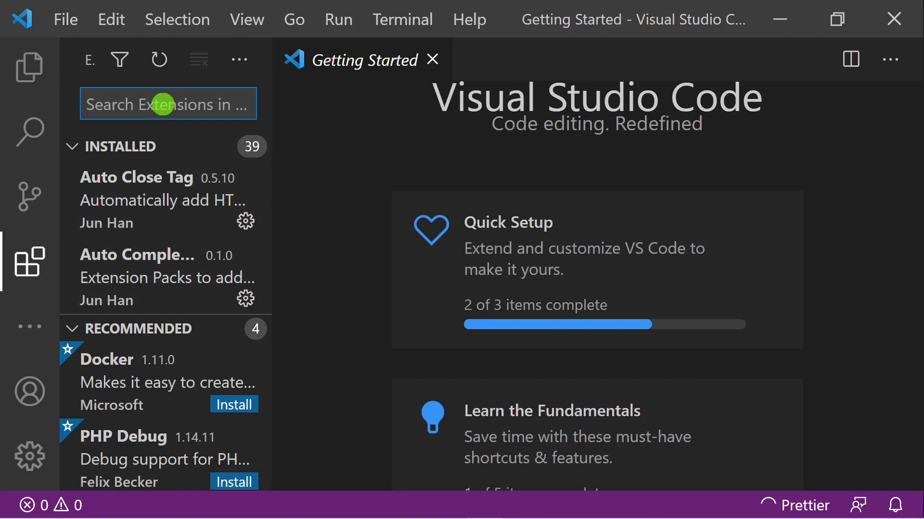
type("code tunner")
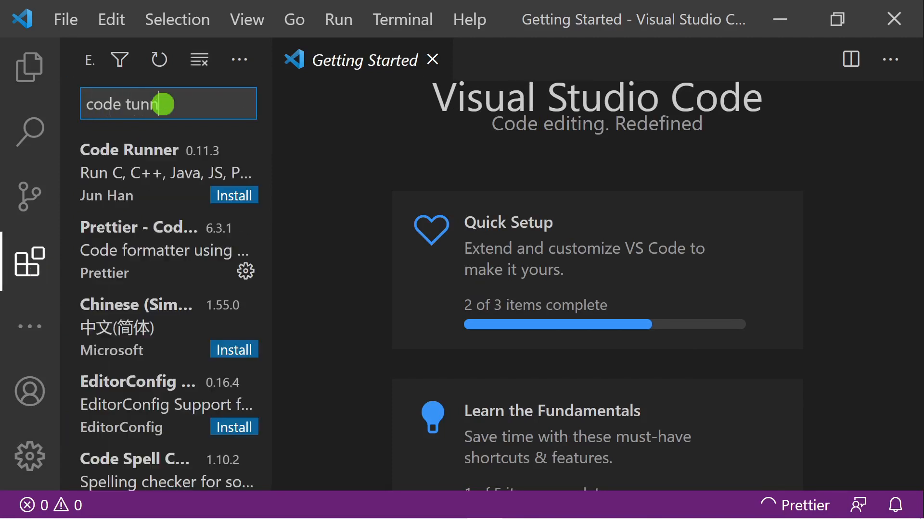
left_click(141, 165)
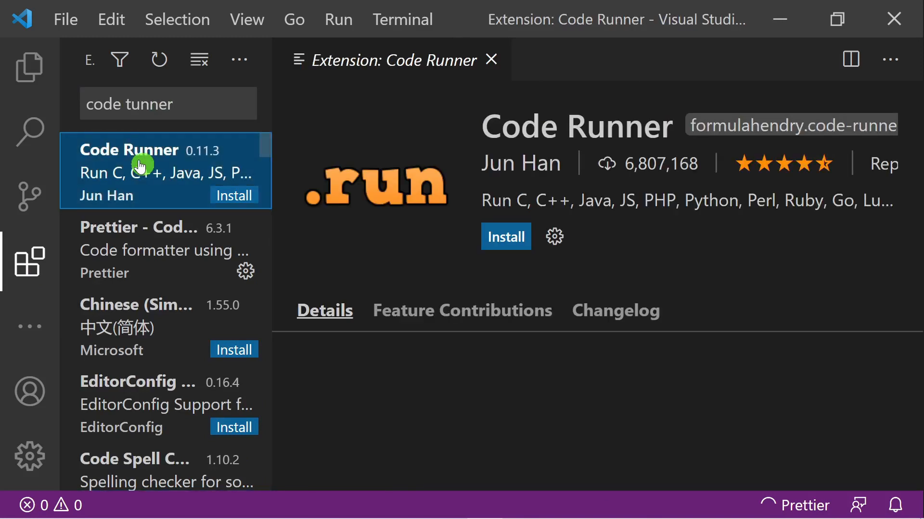
left_click(506, 237)
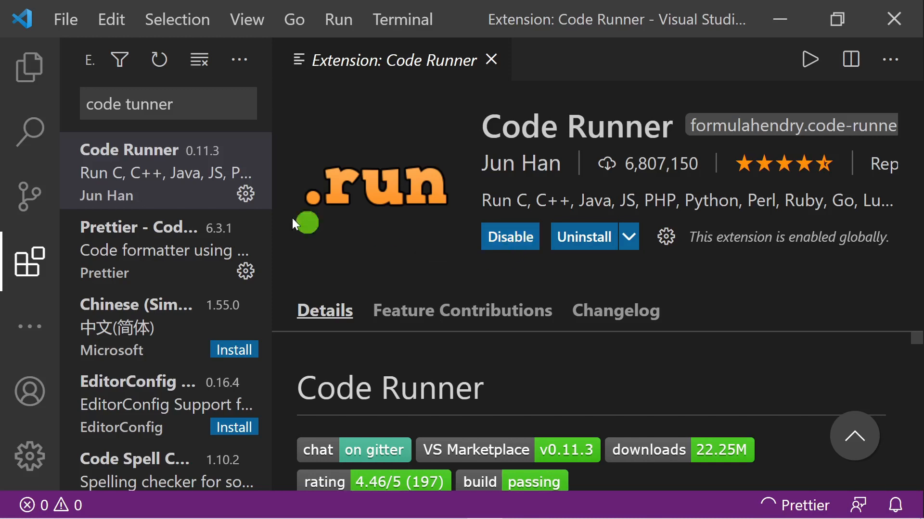
left_click(15, 263)
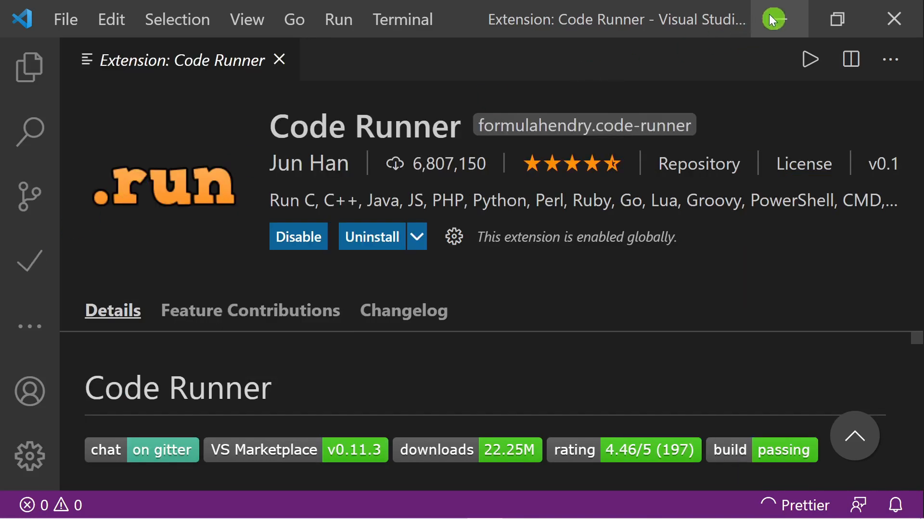
Step: Minimize the editor, search Windows for "environment variable", and open the system's Environment Variables settings
left_click(782, 18)
mouse_move(89, 515)
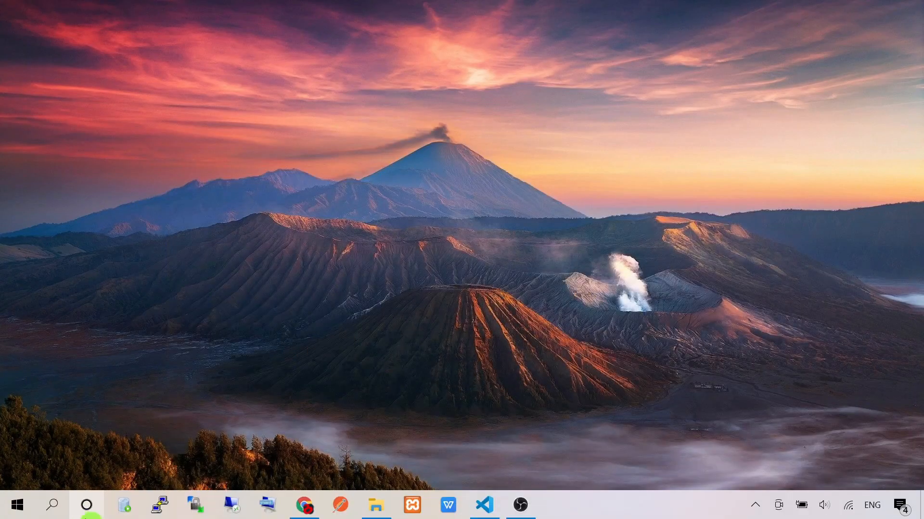
left_click(53, 509)
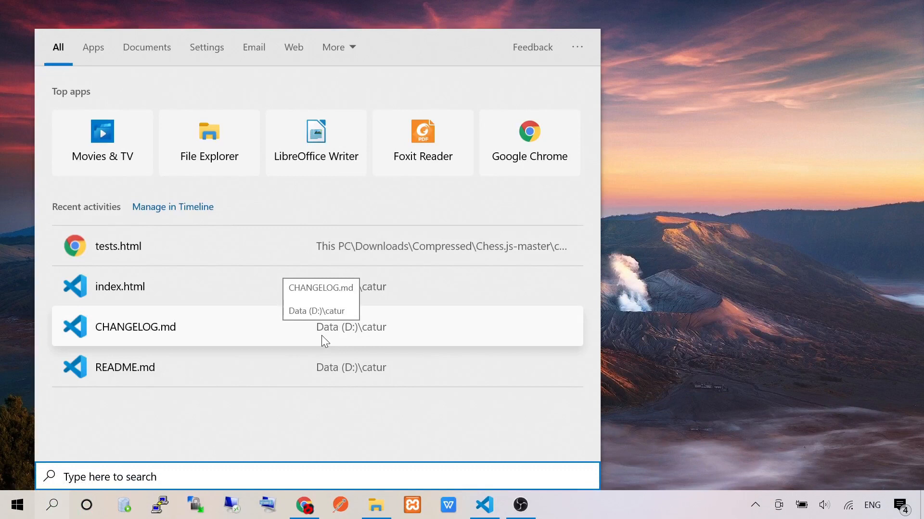
type("envi")
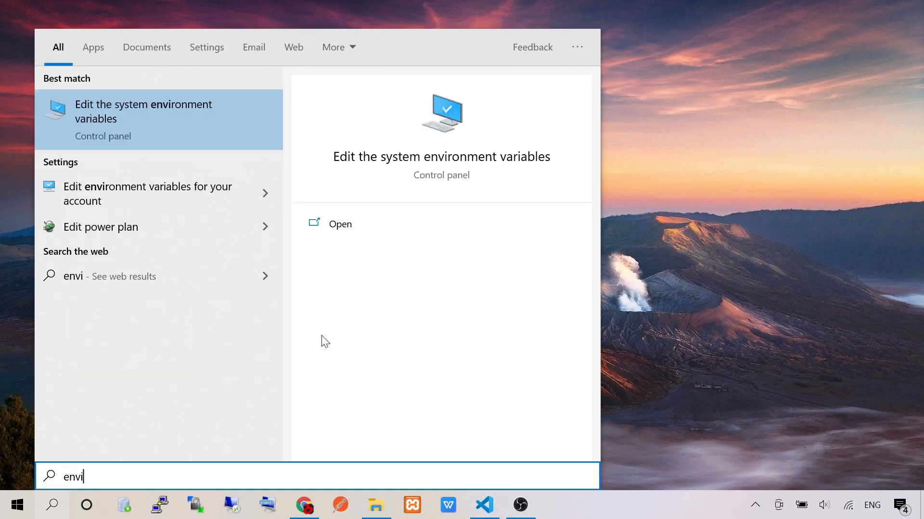
type("ronment variable")
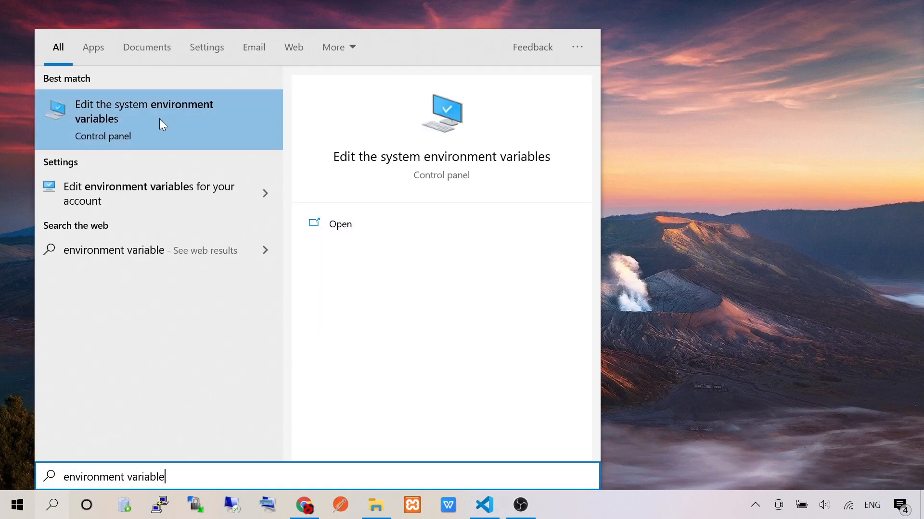
left_click(132, 119)
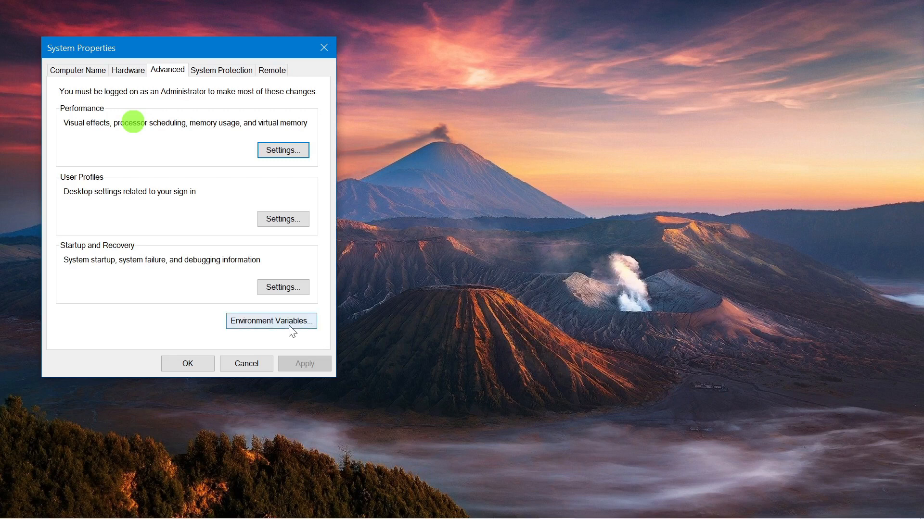
left_click(291, 325)
Step: Open the Path entry among the system variables for editing and start adding an entry at the end of its list
left_click(592, 190)
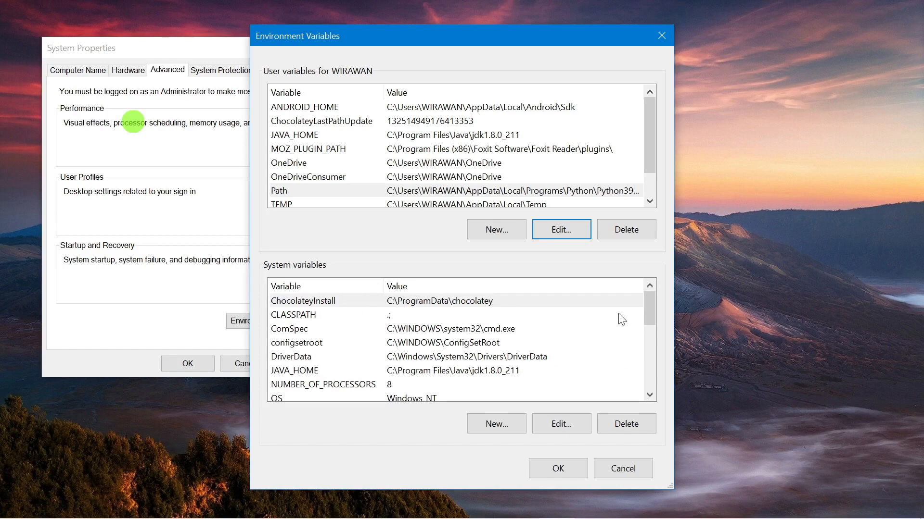
left_click_drag(653, 302, 656, 321)
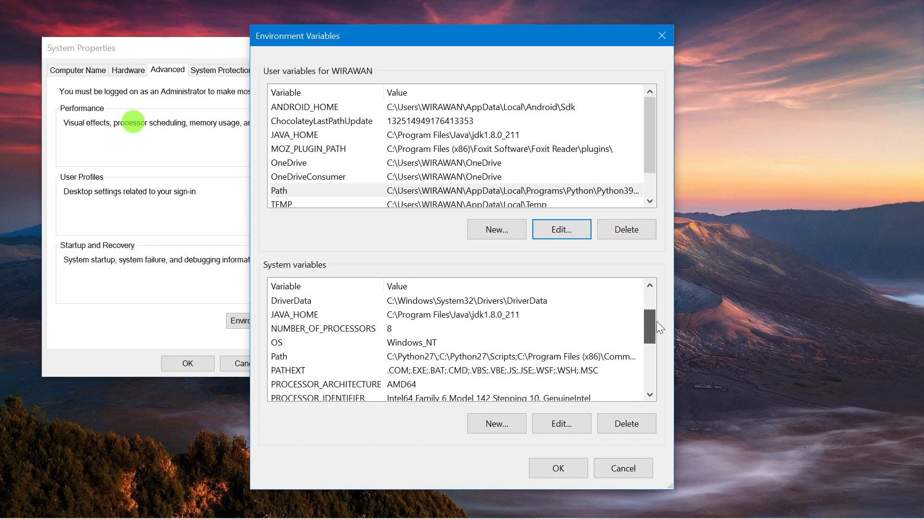
left_click(295, 357)
left_click(564, 426)
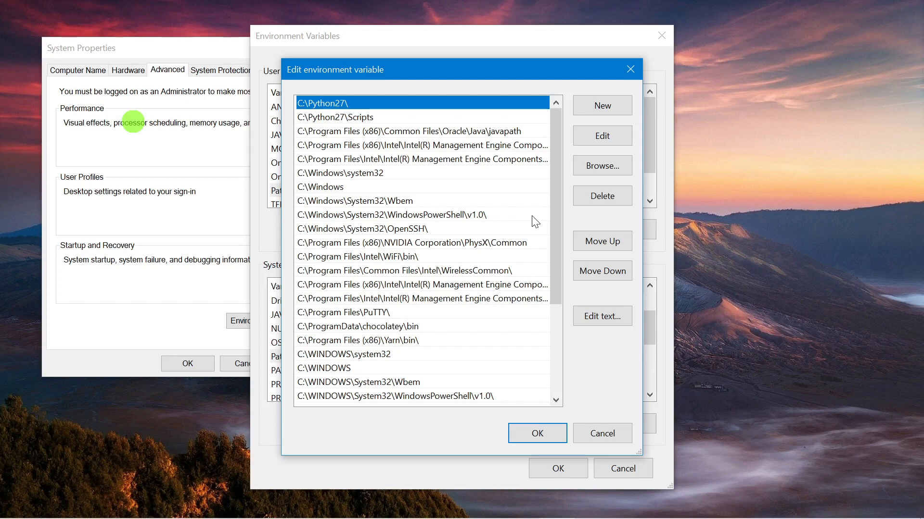
scroll(532, 221, "down", 4)
left_click(600, 107)
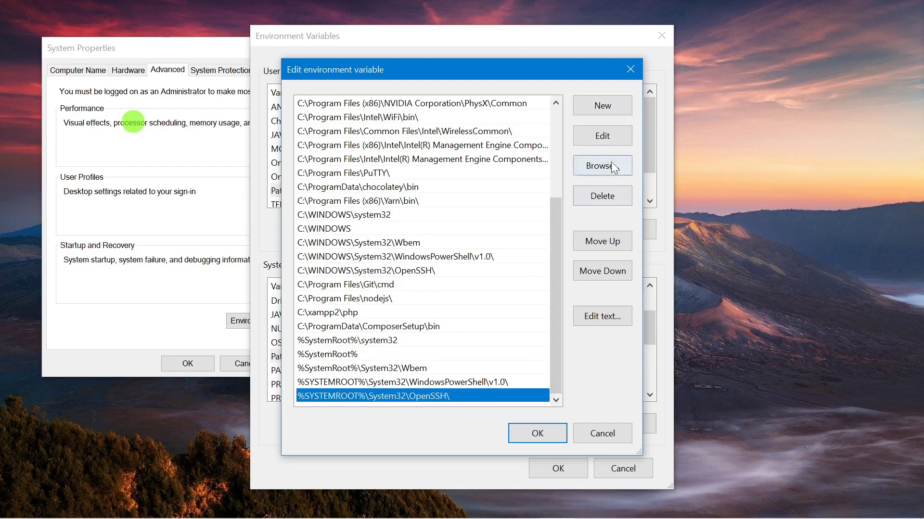
Step: Browse for the Path entry's folder by expanding the xampp2 folder on drive C
left_click(609, 167)
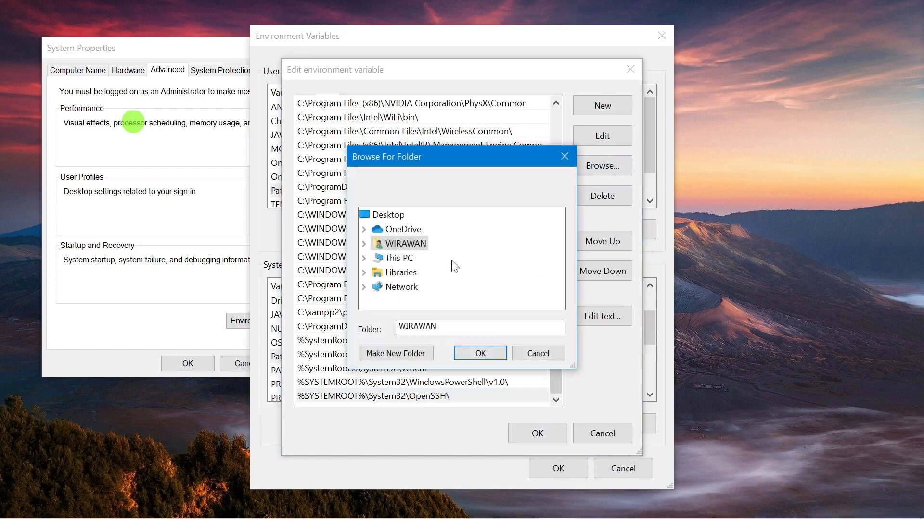
left_click(364, 258)
scroll(476, 260, "down", 2)
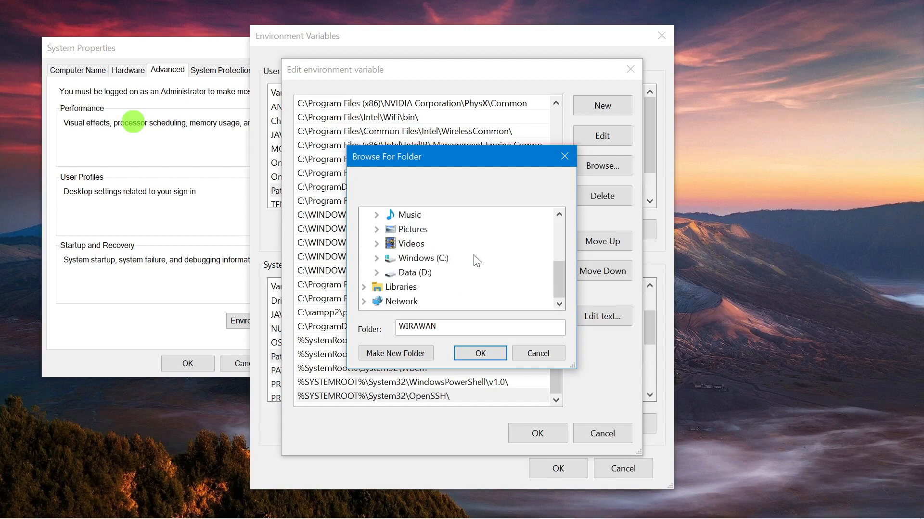
double_click(477, 259)
scroll(479, 259, "down", 10)
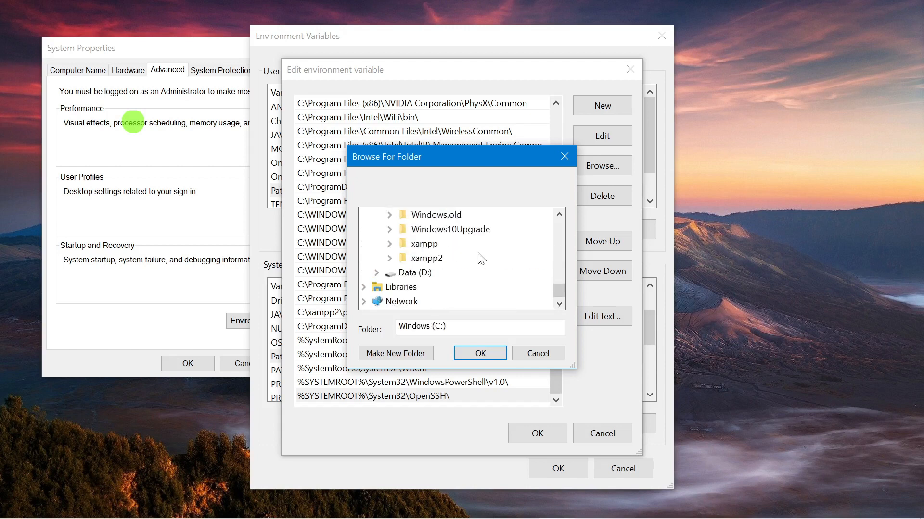
double_click(426, 259)
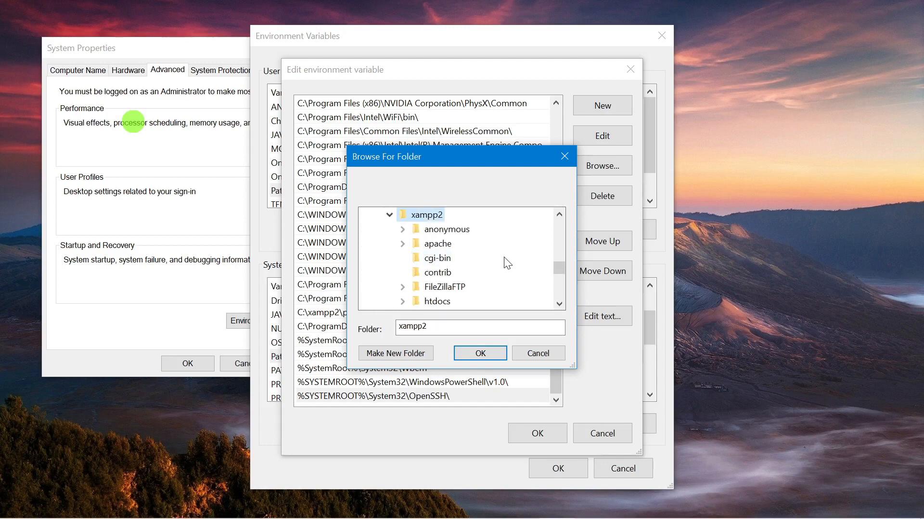
scroll(508, 263, "down", 2)
scroll(508, 263, "down", 3)
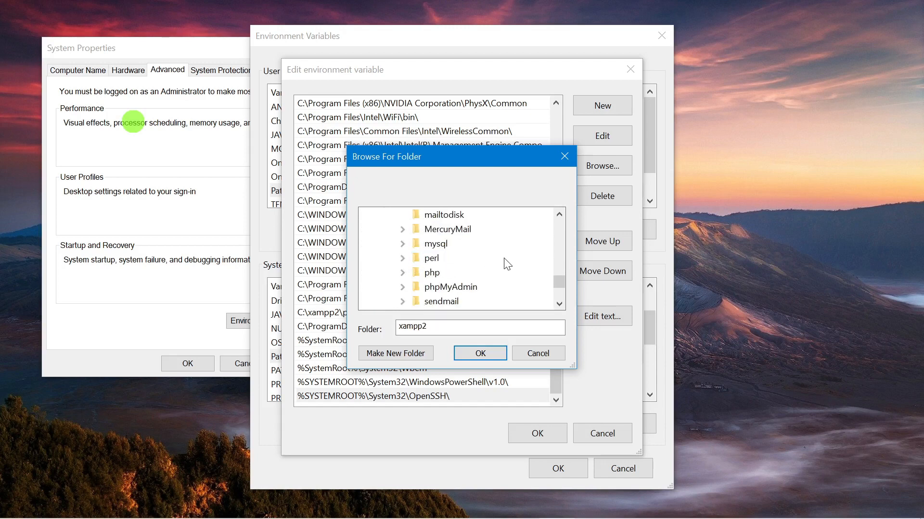
Step: Choose the php folder inside xampp2 as the Path entry and confirm all the open system settings dialogs
left_click(403, 273)
scroll(515, 248, "down", 2)
scroll(515, 247, "up", 3)
left_click(442, 261)
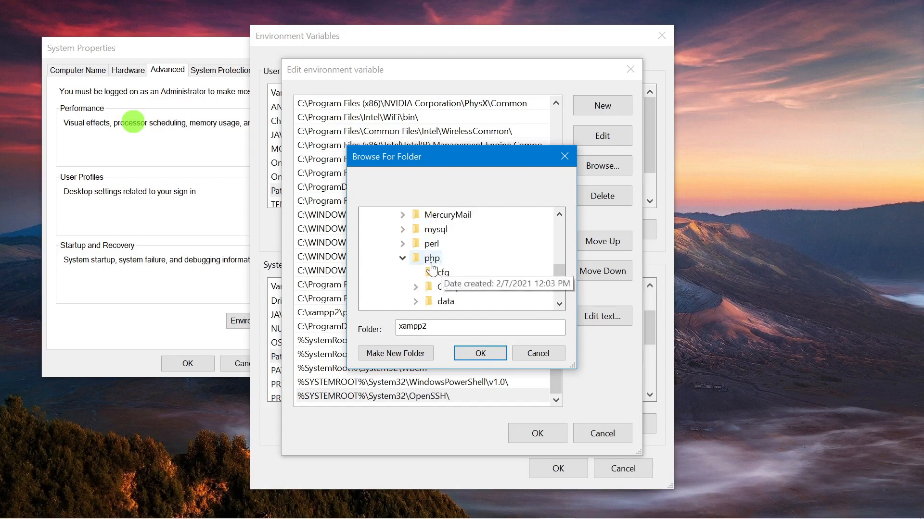
left_click(486, 356)
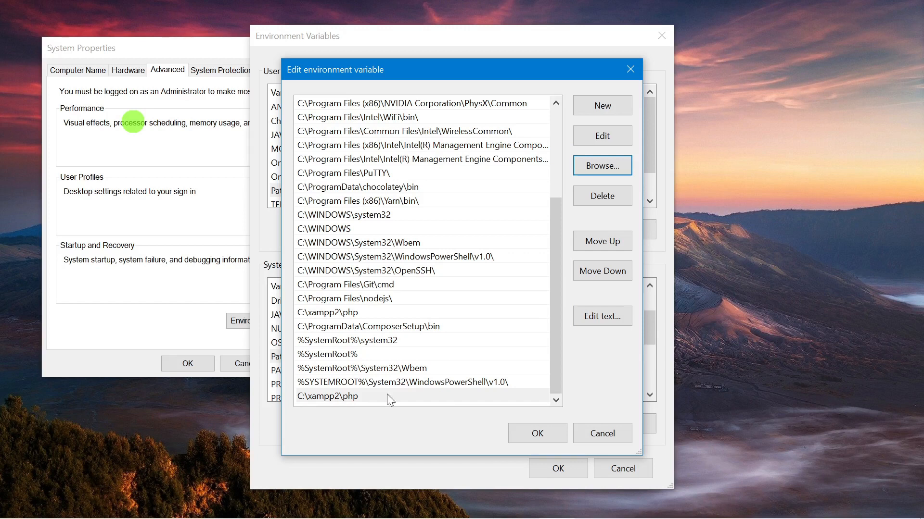
left_click(543, 435)
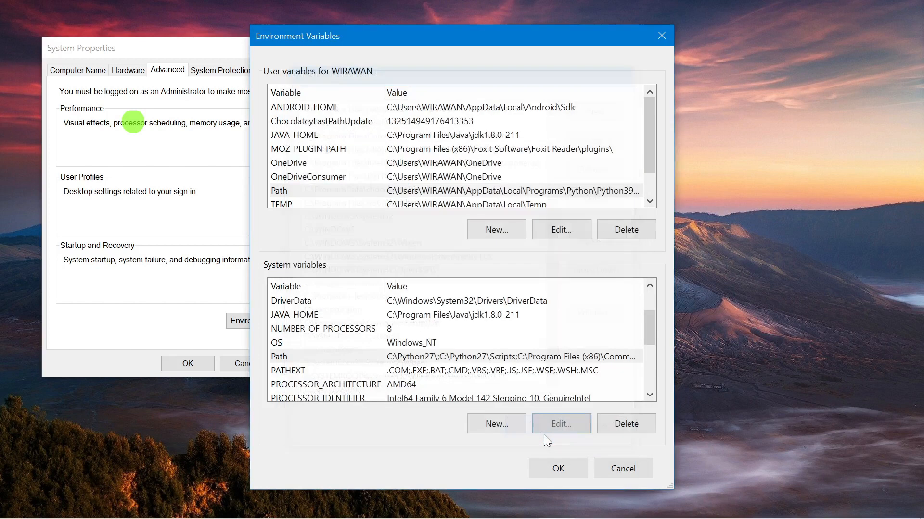
left_click(557, 470)
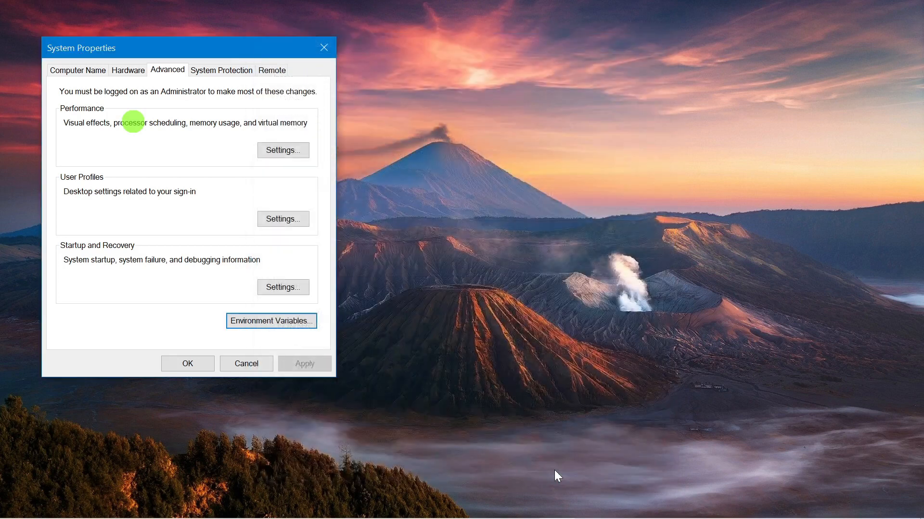
left_click(192, 367)
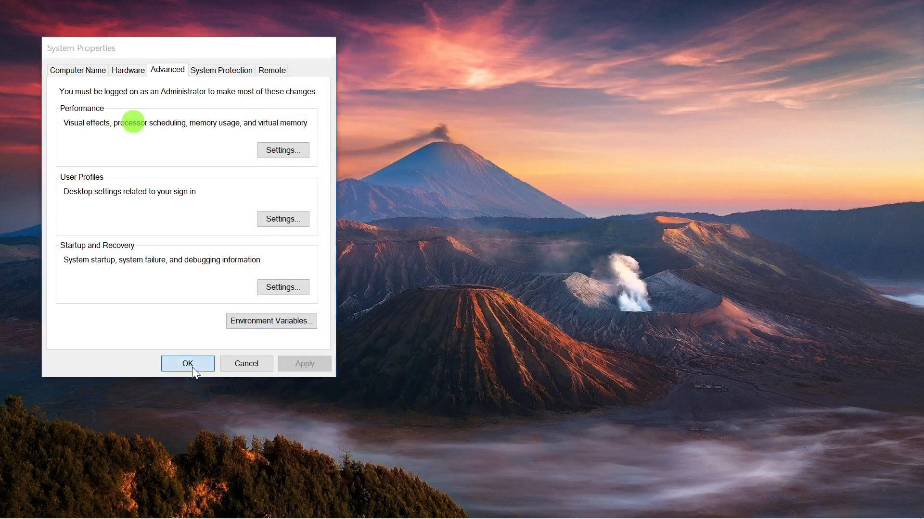
Step: Return to Visual Studio Code, close the Code Runner extension page, and create a new file
left_click(484, 505)
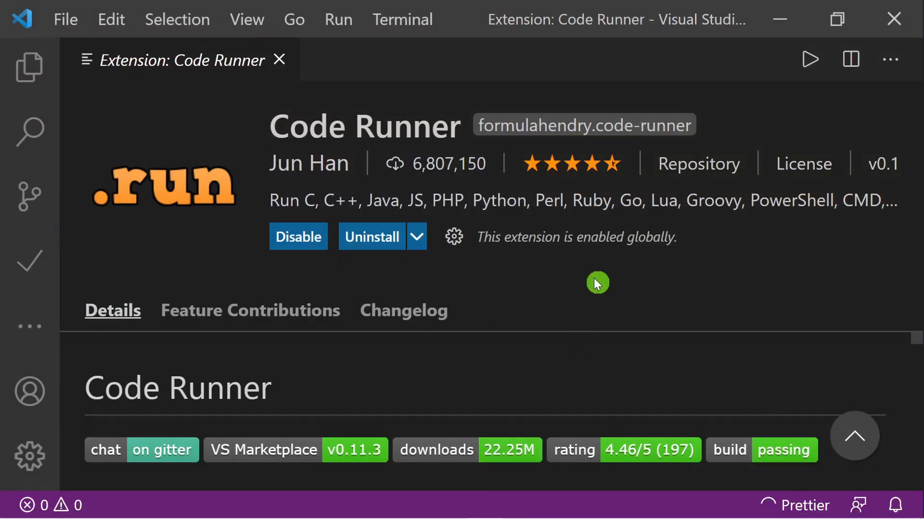
left_click(279, 68)
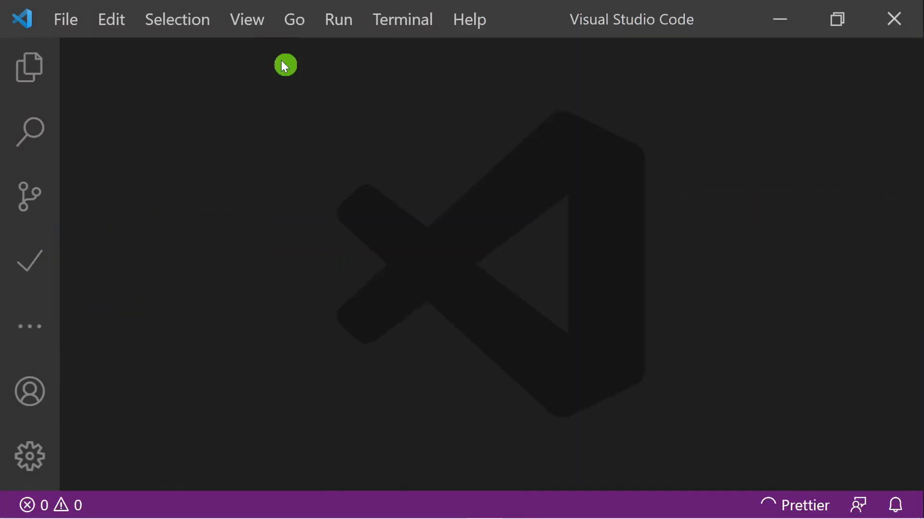
left_click(66, 29)
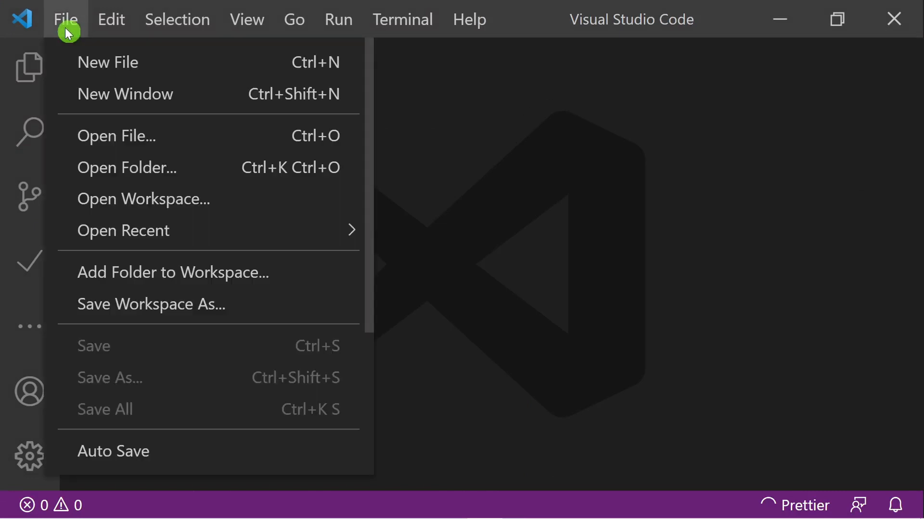
left_click(91, 67)
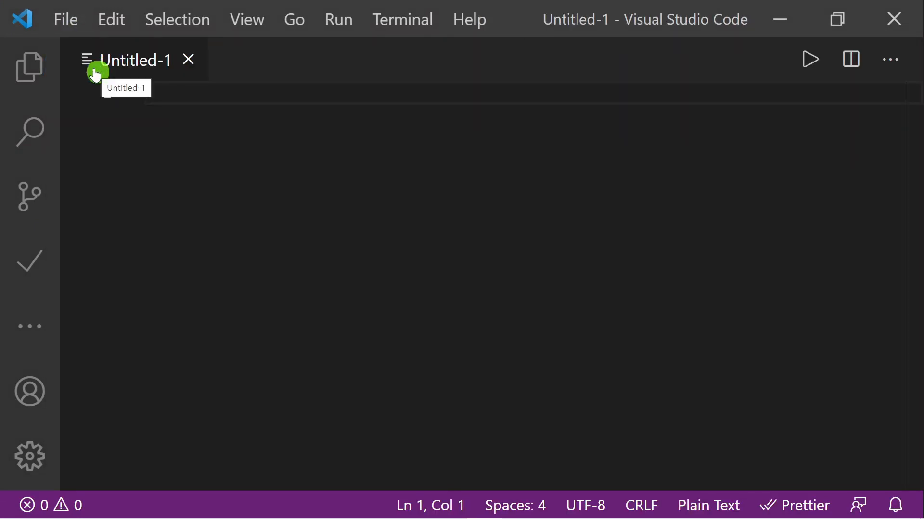
Step: Save the new file as "coba.php" in the htdocs folder of C:\xampp2
key("ctrl+s")
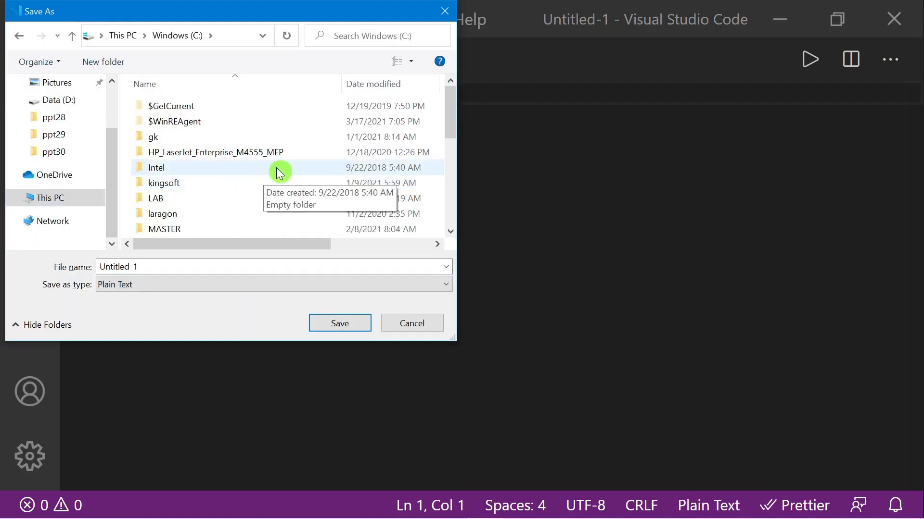
scroll(278, 172, "down", 5)
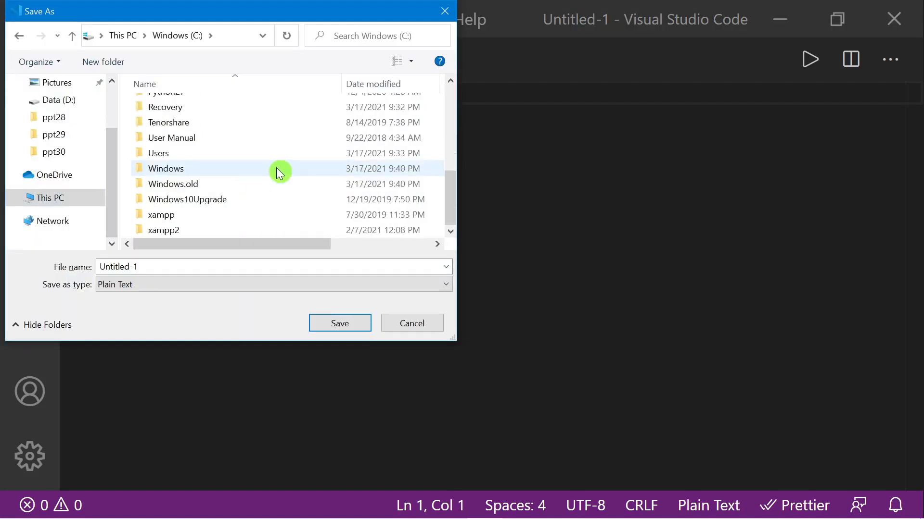
double_click(163, 230)
scroll(304, 195, "down", 2)
scroll(283, 194, "up", 1)
double_click(178, 131)
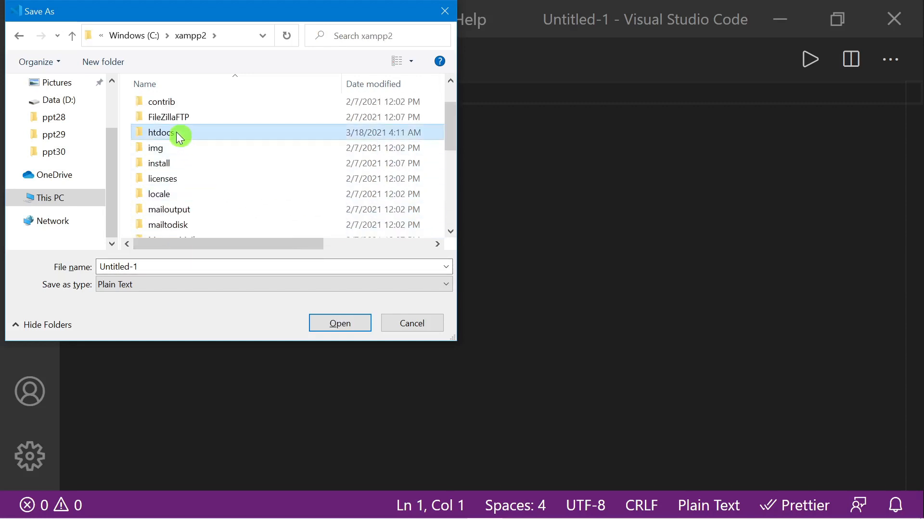
left_click(164, 267)
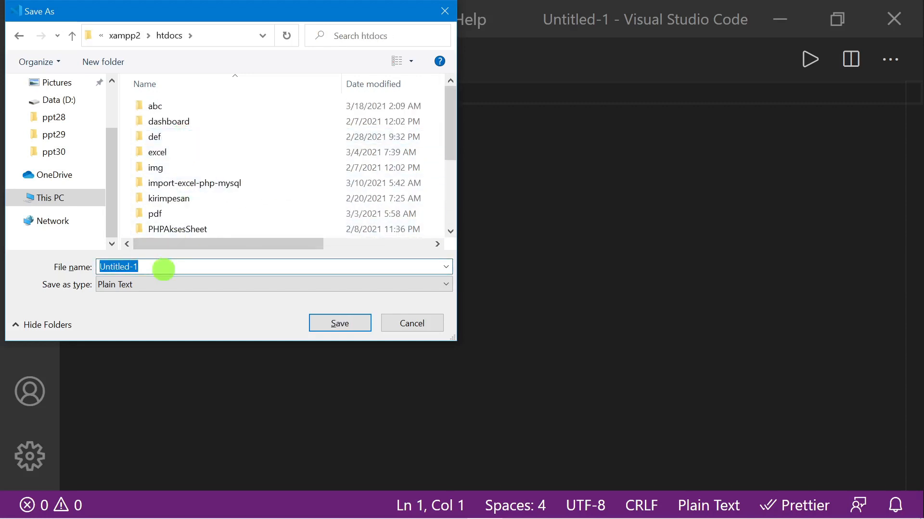
key("BackSpace")
type("\"coba.\"")
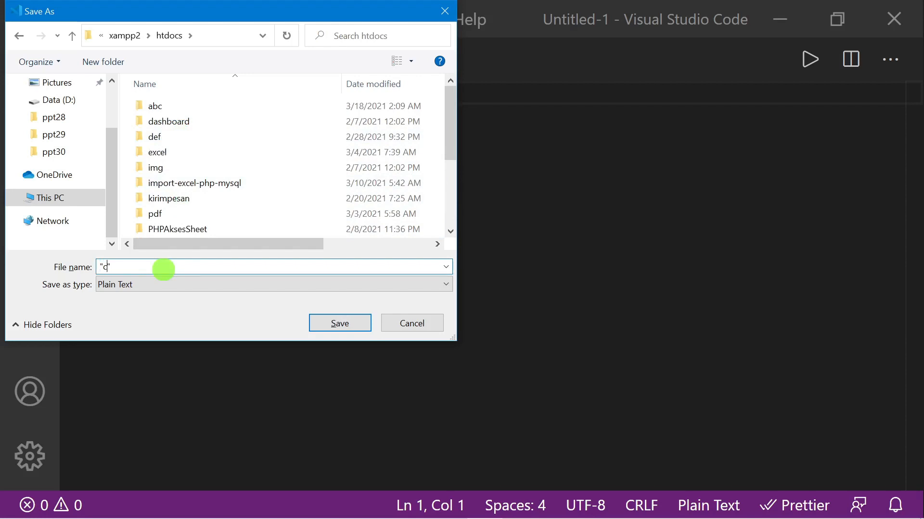
type("php")
left_click(349, 322)
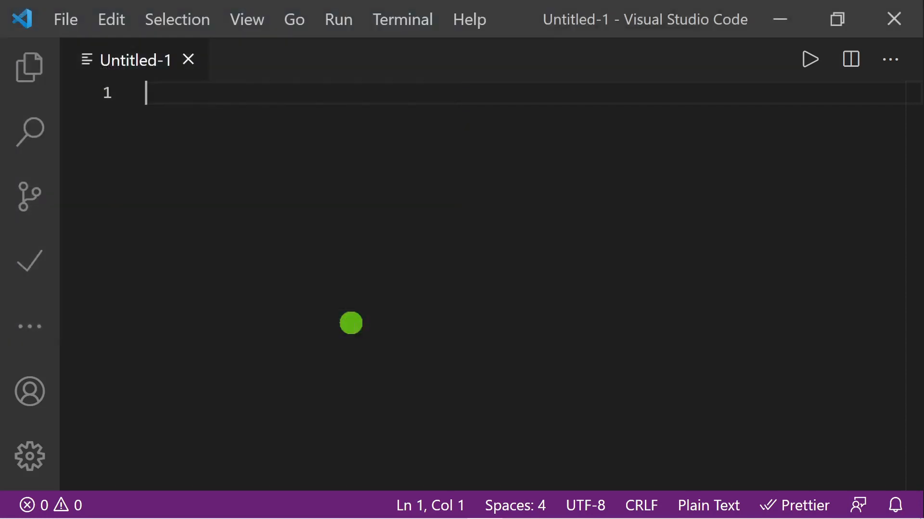
Step: Write and save a PHP script in coba.php that echoes "Halo dari visual studio code", and run it
type("<?php")
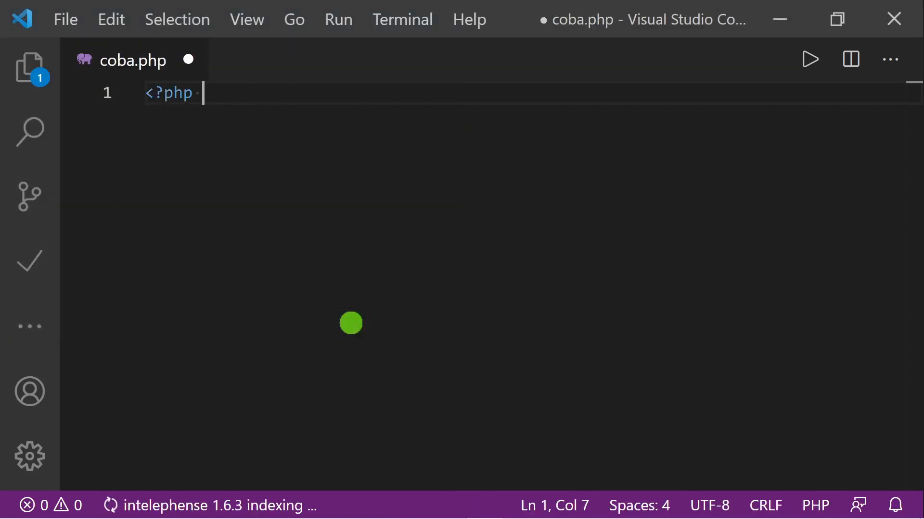
key("Return")
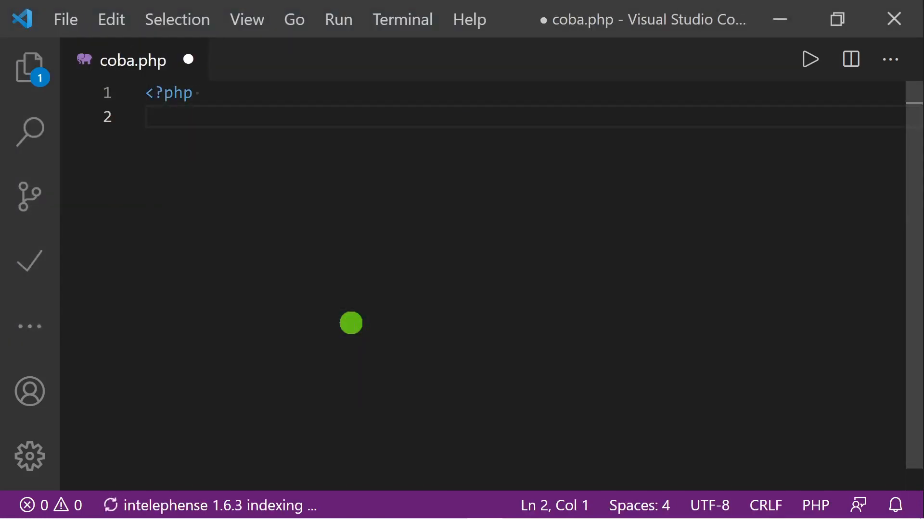
type("echo \"Halo \";")
key("Left")
key("Left")
type("Halo ")
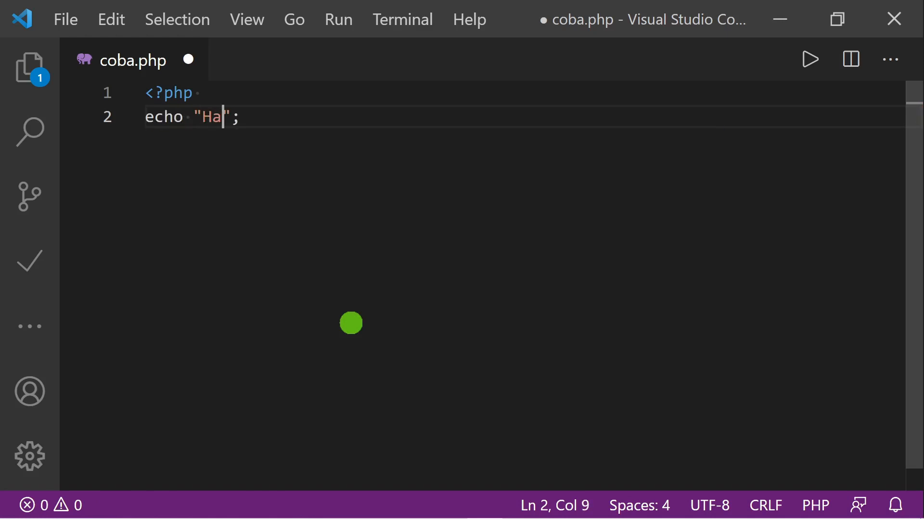
type("dari visual studio code")
key("ctrl+s")
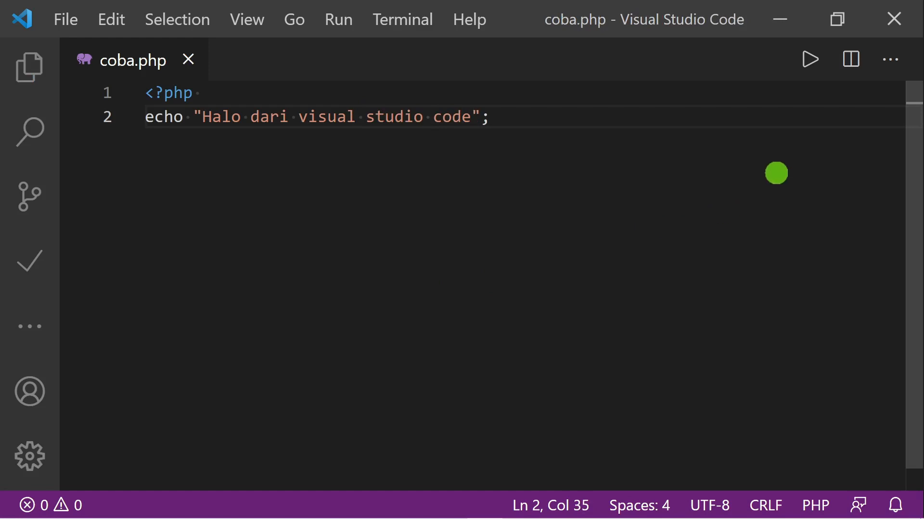
left_click(813, 69)
left_click_drag(524, 398, 558, 221)
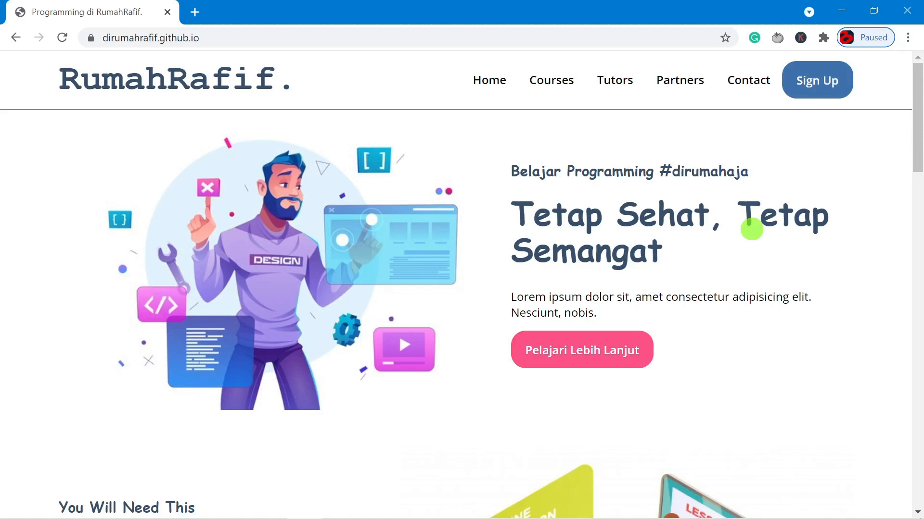
Step: Restore the RumahRafif browser window from full size and resize it to sit beside Visual Studio Code
left_click(874, 15)
left_click_drag(307, 441, 306, 518)
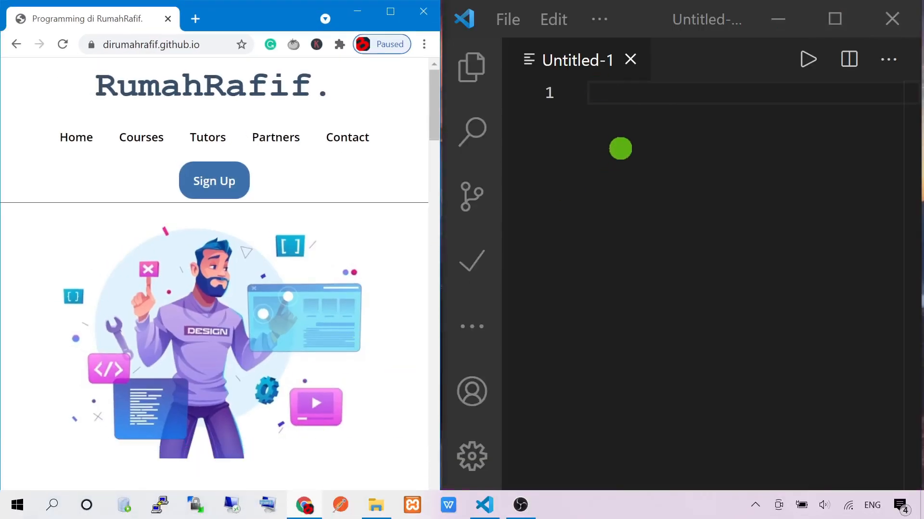
Step: Start a feature list in the untitled file with "- admin halaman" and "- admin tutors", consulting the RumahRafif page from Courses to Tutors
left_click(621, 149)
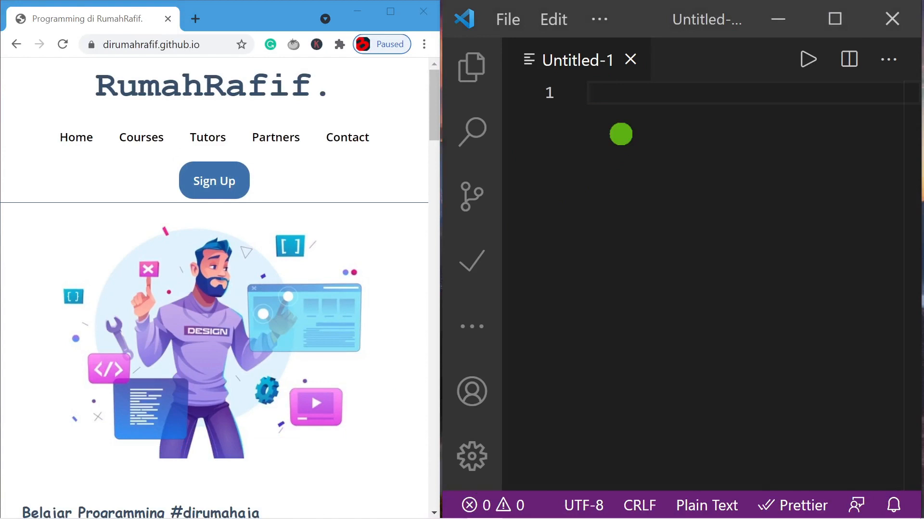
type("- admin halaman")
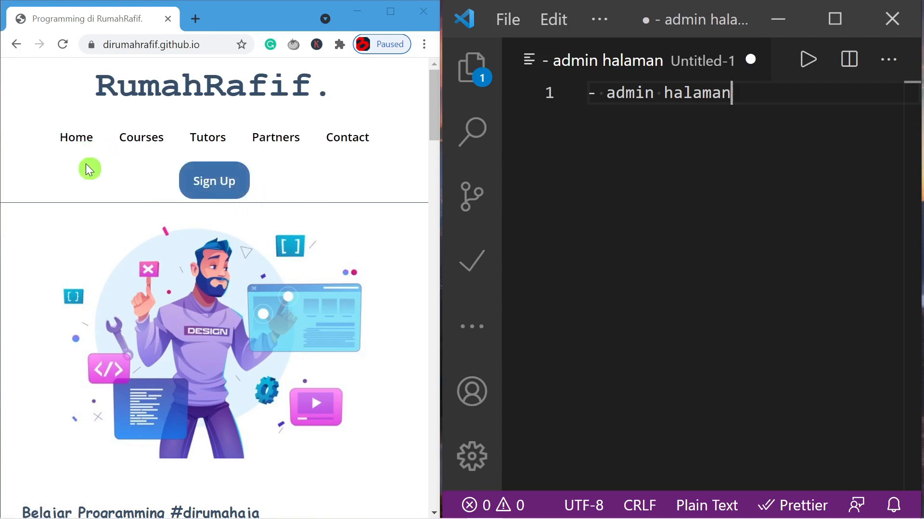
left_click(154, 140)
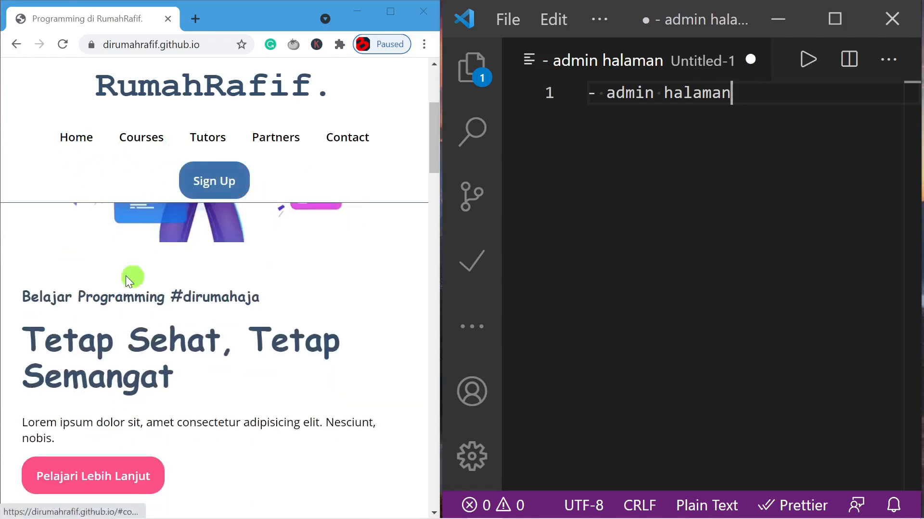
scroll(226, 400, "down", 1)
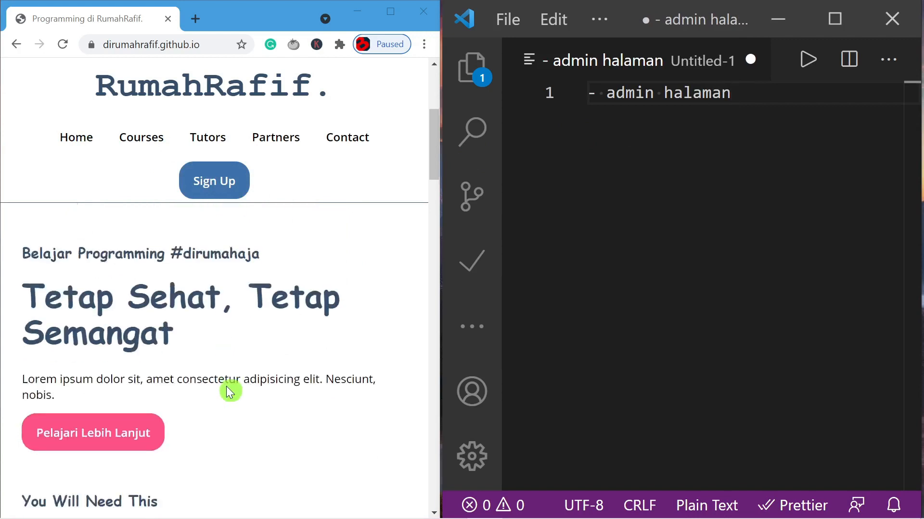
scroll(230, 392, "down", 5)
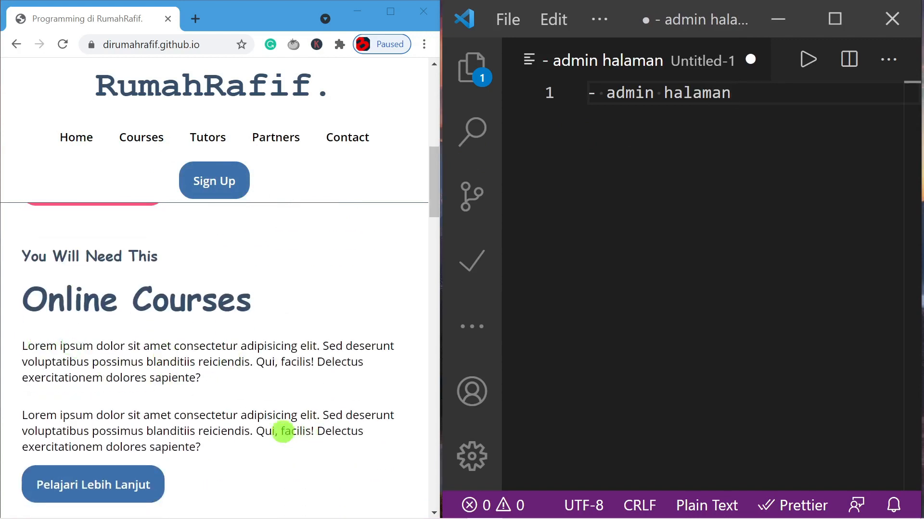
scroll(308, 351, "down", 6)
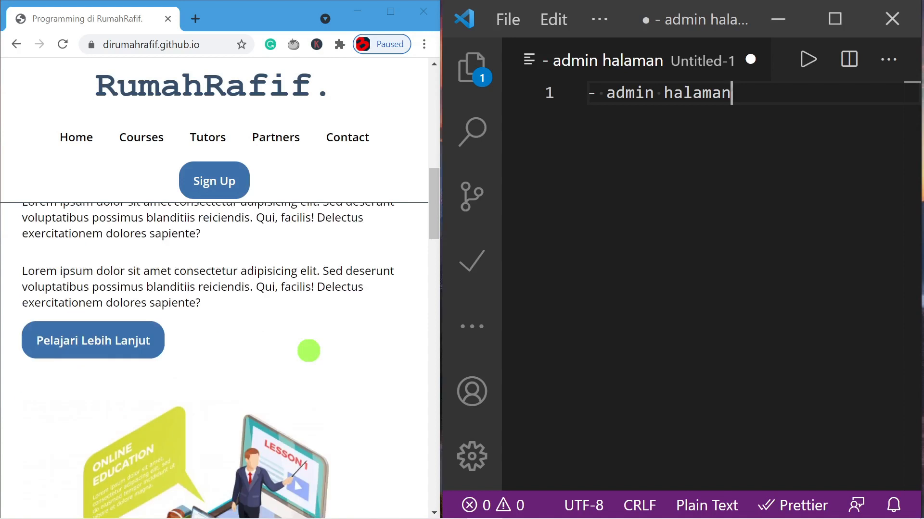
scroll(308, 351, "down", 9)
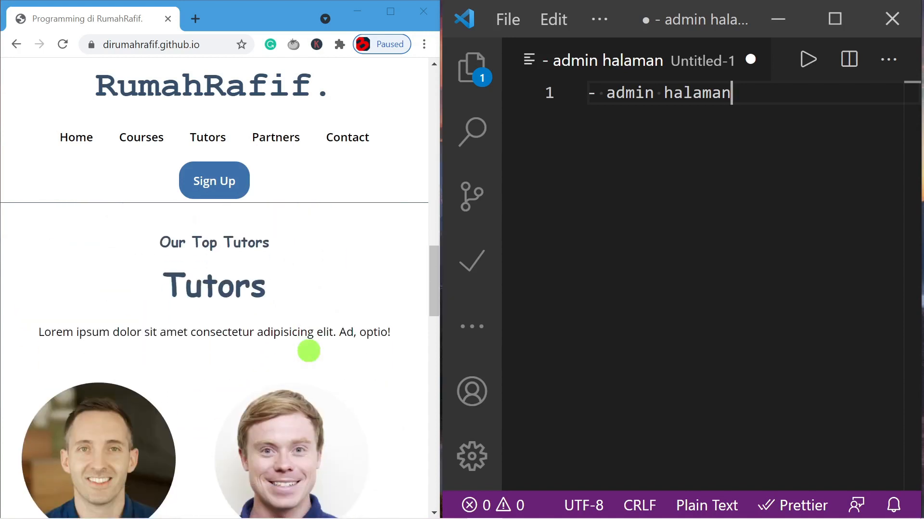
key("Return")
type("-")
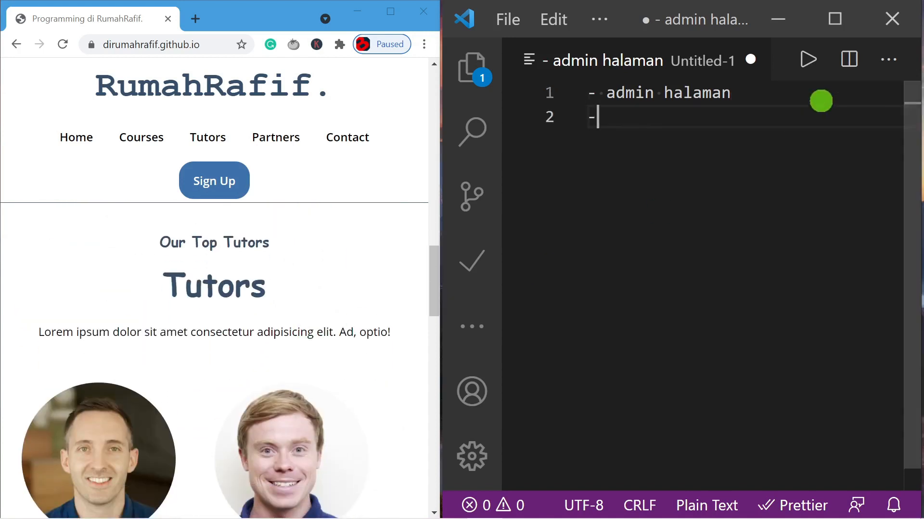
type(" admin tutors")
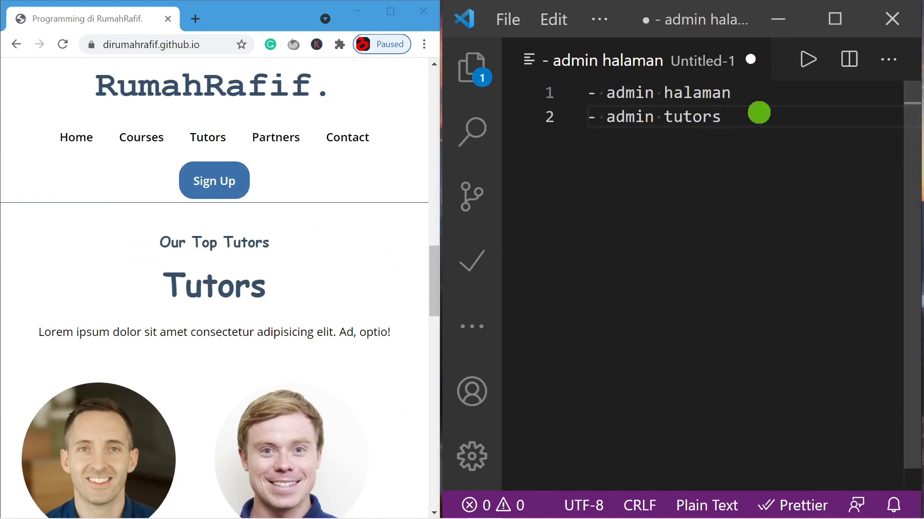
Step: Look over the site's Partners section and add the line "- admin partners" to the feature list
scroll(323, 273, "down", 7)
scroll(321, 273, "down", 7)
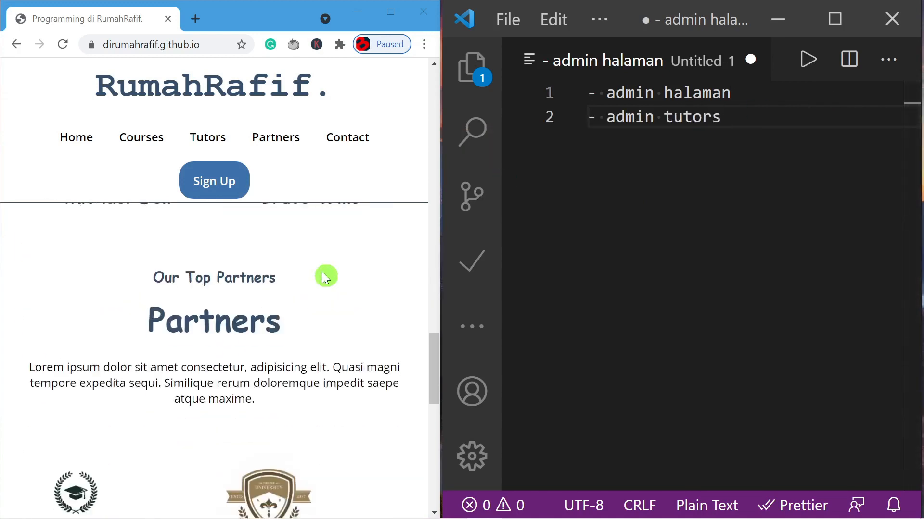
scroll(322, 272, "up", 3)
key("Return")
type("- adnin p")
key("BackSpace")
key("BackSpace")
key("BackSpace")
key("BackSpace")
key("BackSpace")
type("min partners")
Step: Consult the site's Contact footer and add the lines "- admin contact" and "- login" to the feature list
key("Return")
type("-")
scroll(366, 253, "down", 8)
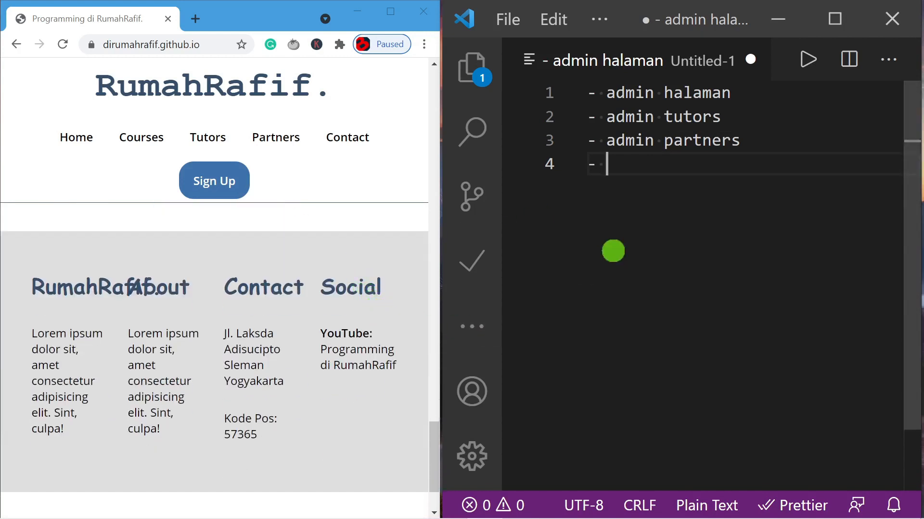
type("admin contact")
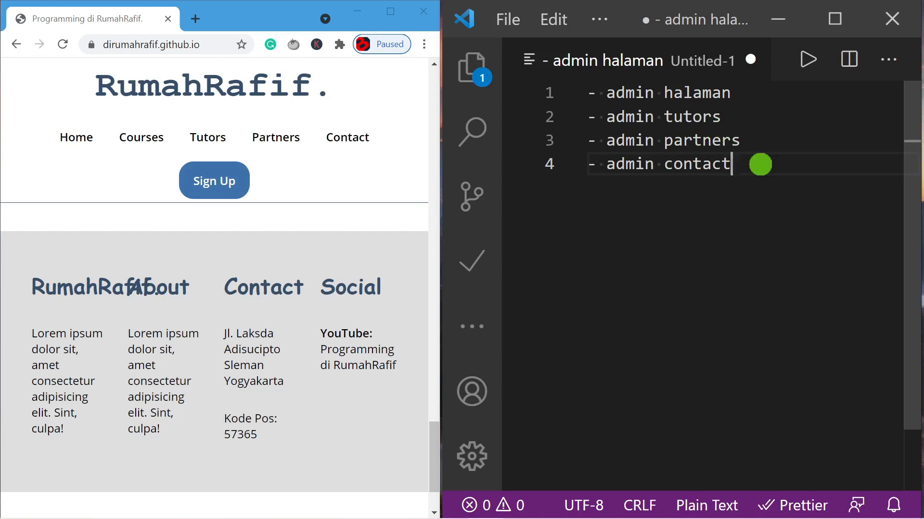
key("Return")
type("- ")
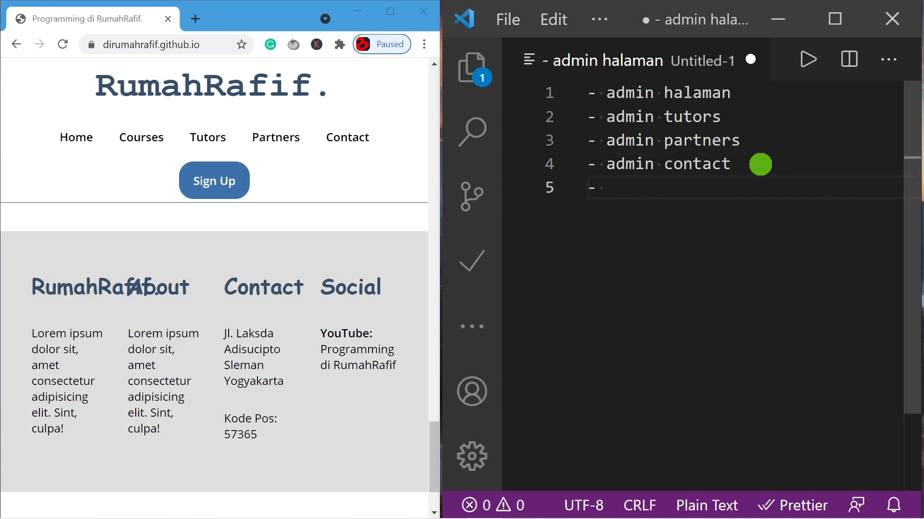
type("login")
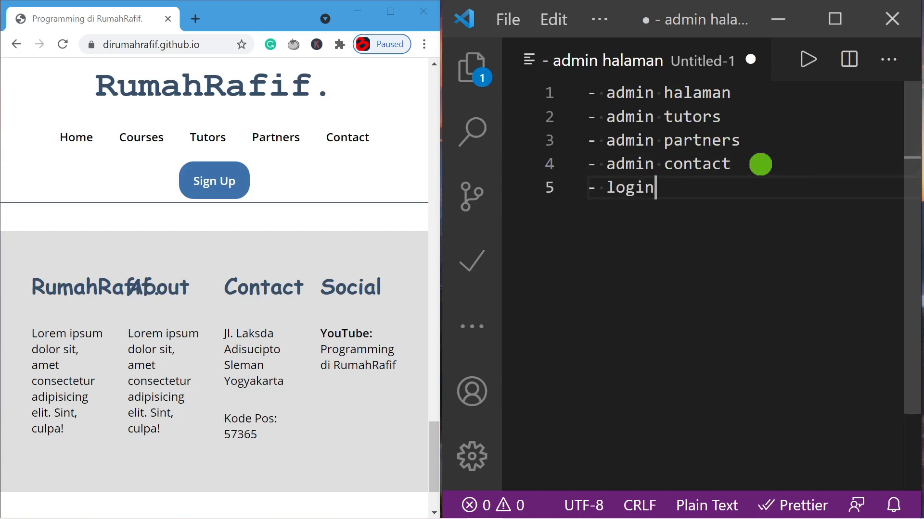